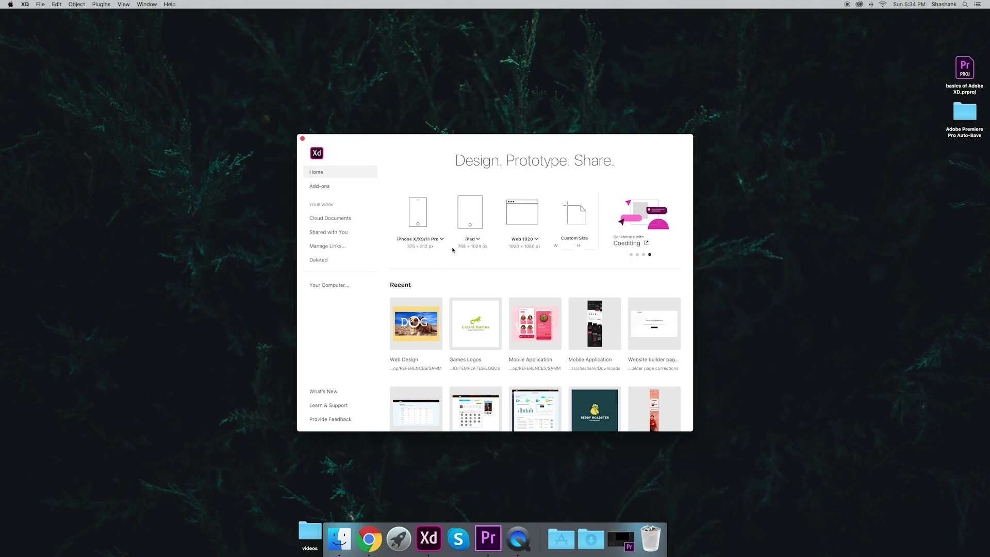
Look through the available phone, tablet and web artboard size presets.
{"action": "left_click", "coordinate": [442, 240]}
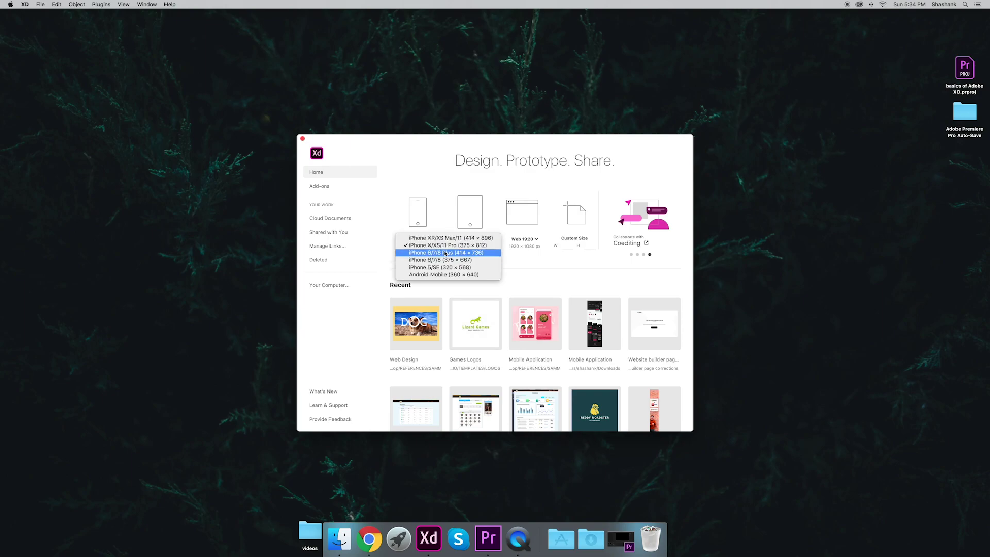
{"action": "left_click", "coordinate": [530, 263]}
{"action": "left_click", "coordinate": [473, 239]}
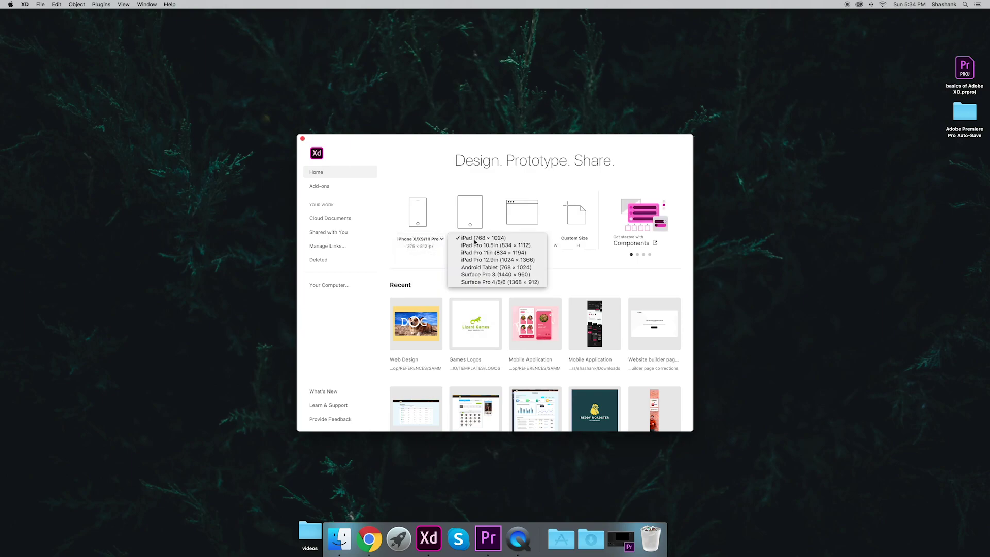
{"action": "left_click", "coordinate": [563, 252]}
{"action": "left_click", "coordinate": [524, 238]}
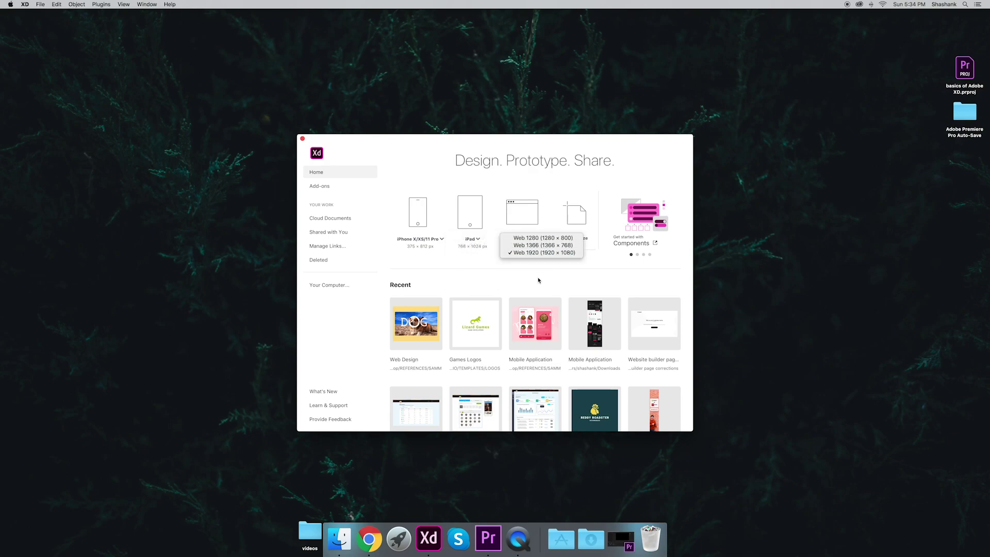
{"action": "left_click", "coordinate": [568, 268]}
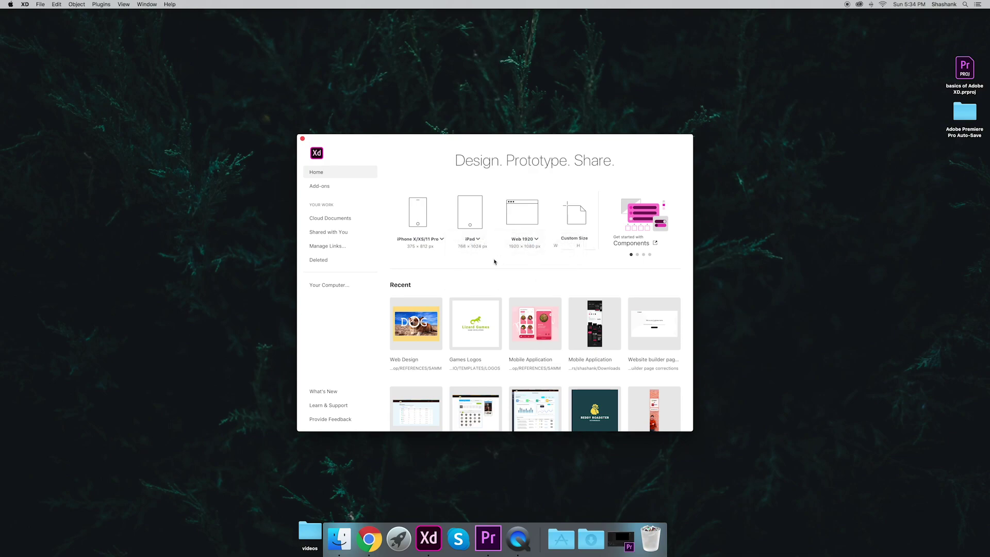
Create a new document with the Web 1920 (1920 × 1080) artboard and enlarge its window to full screen.
{"action": "left_click", "coordinate": [526, 220]}
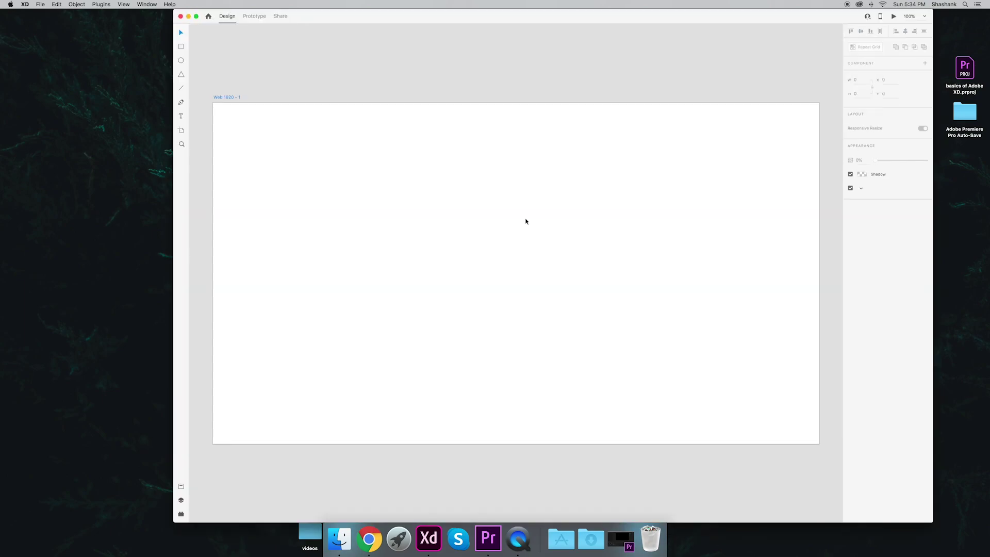
{"action": "left_click", "coordinate": [196, 16]}
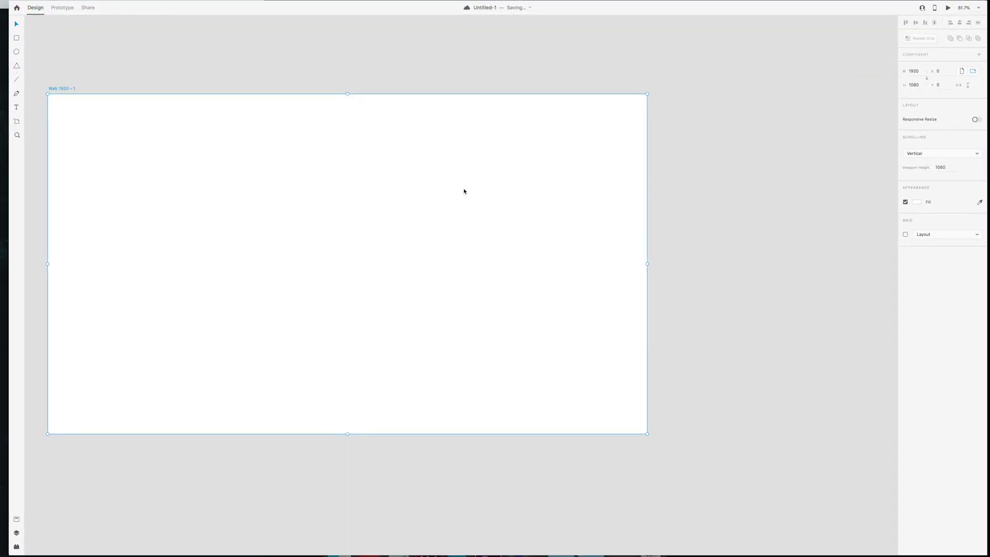
{"action": "scroll", "coordinate": [464, 190], "scroll_direction": "down", "scroll_amount": 2}
{"action": "left_click_drag", "start_coordinate": [318, 214], "coordinate": [385, 239]}
{"action": "scroll", "coordinate": [384, 238], "scroll_direction": "up", "scroll_amount": 2}
{"action": "left_click_drag", "start_coordinate": [325, 210], "coordinate": [334, 214]}
{"action": "left_click", "coordinate": [289, 75]}
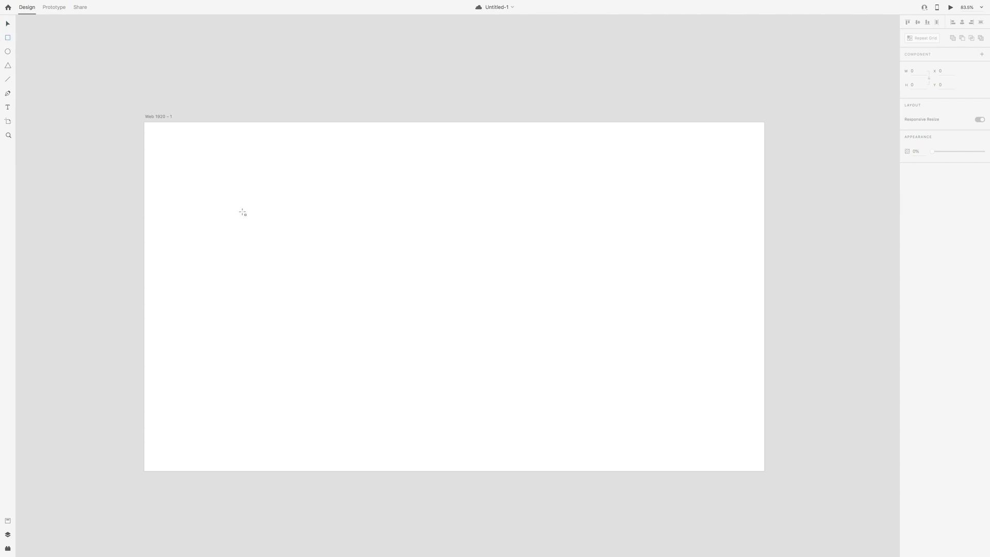
Draw a square about 337 px wide on the artboard and move it close to the artboard's centre.
{"action": "left_click_drag", "start_coordinate": [257, 184], "coordinate": [380, 290]}
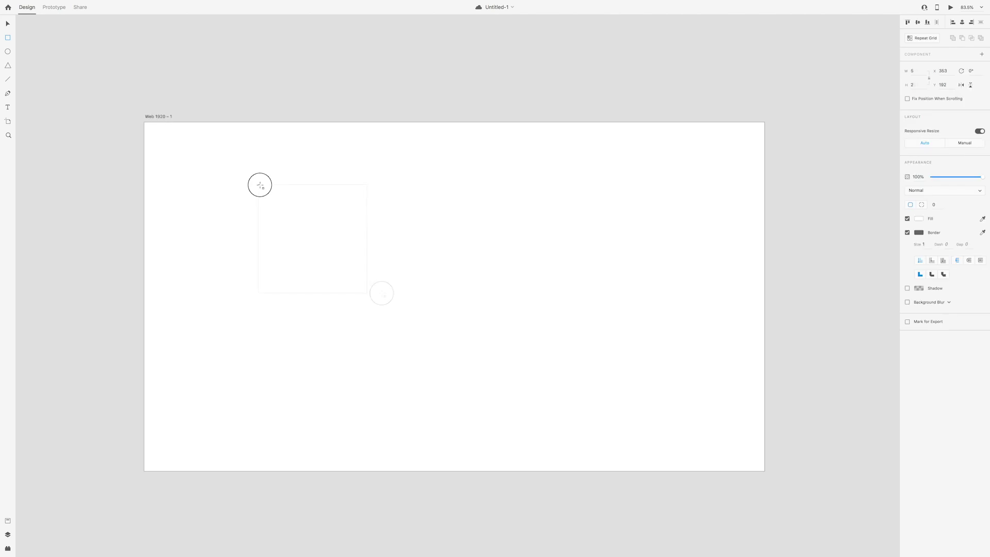
{"action": "key", "text": "v"}
{"action": "left_click_drag", "start_coordinate": [310, 216], "coordinate": [445, 269]}
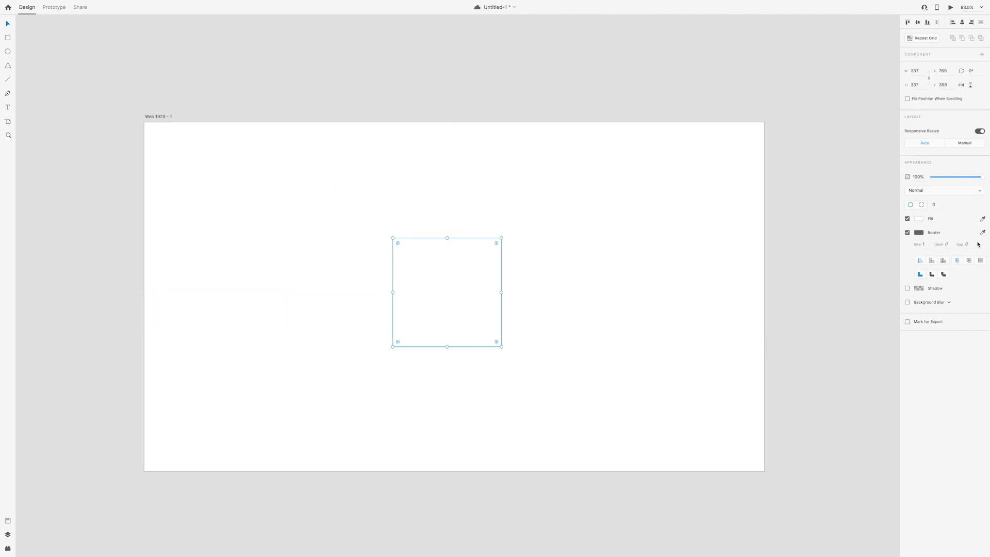
Fill the square with solid red.
{"action": "left_click", "coordinate": [919, 218]}
{"action": "left_click", "coordinate": [882, 181]}
{"action": "left_click", "coordinate": [591, 311]}
Give the square a dark red border with a size of 10.
{"action": "left_click", "coordinate": [482, 307]}
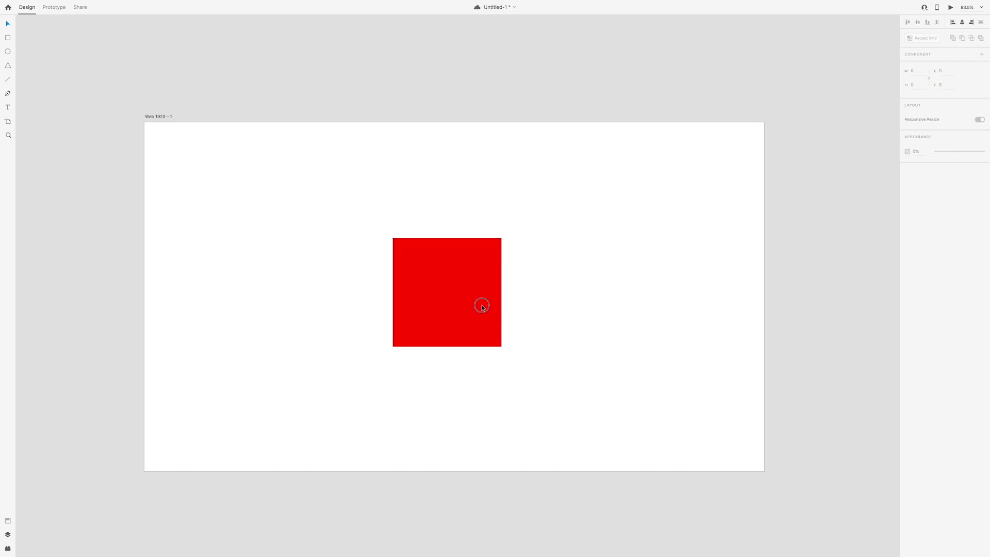
{"action": "left_click", "coordinate": [919, 233]}
{"action": "left_click_drag", "start_coordinate": [867, 230], "coordinate": [886, 219]}
{"action": "left_click", "coordinate": [927, 246]}
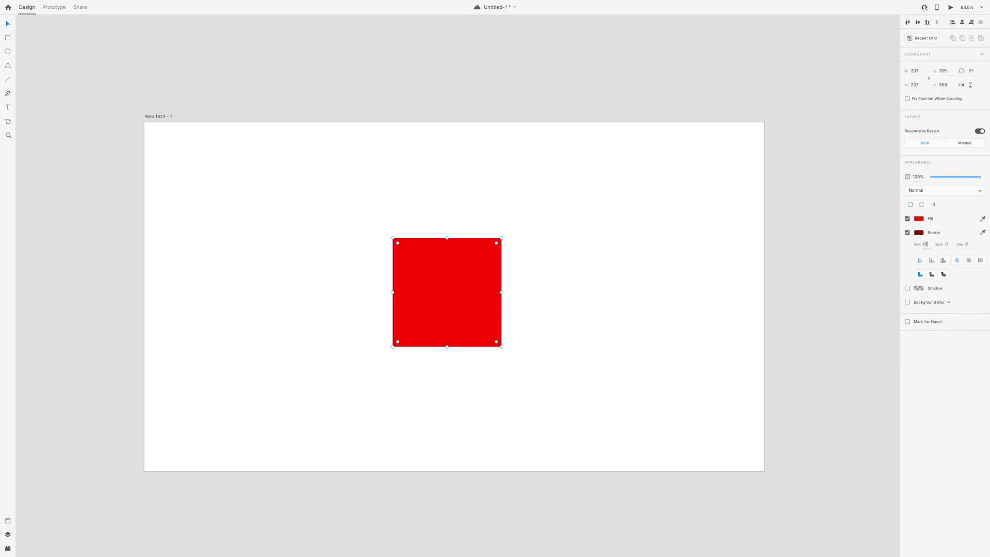
{"action": "key", "text": "Return"}
{"action": "left_click", "coordinate": [597, 254]}
Make the square's border dashed with a dash value of 10 and confirm its gap value.
{"action": "left_click", "coordinate": [444, 282]}
{"action": "left_click", "coordinate": [948, 245]}
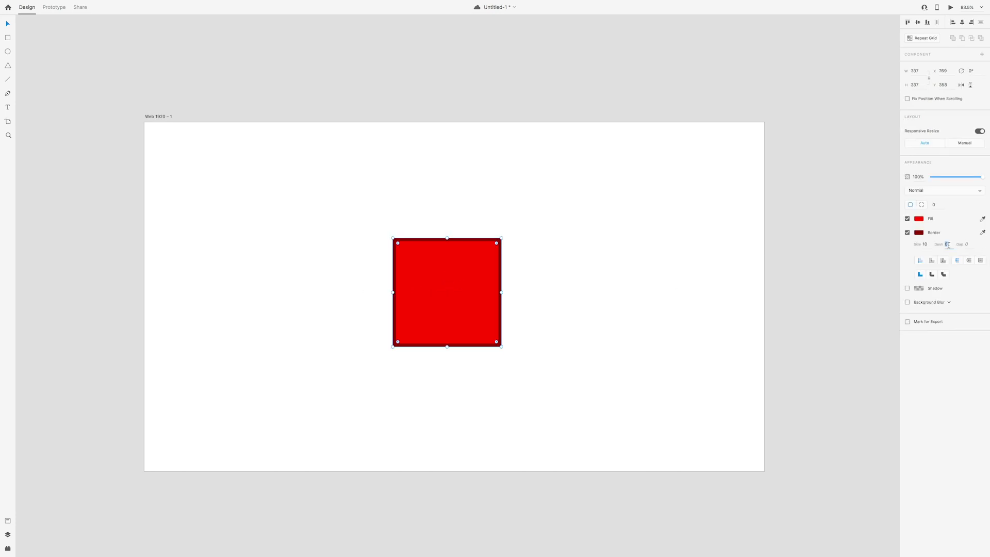
{"action": "type", "text": "10"}
{"action": "key", "text": "Return"}
{"action": "left_click", "coordinate": [965, 244]}
{"action": "key", "text": "Return"}
Switch the border to outer stroke and back to inner stroke, and turn the square's border off.
{"action": "left_click", "coordinate": [934, 262]}
{"action": "left_click", "coordinate": [920, 260]}
{"action": "left_click", "coordinate": [908, 233]}
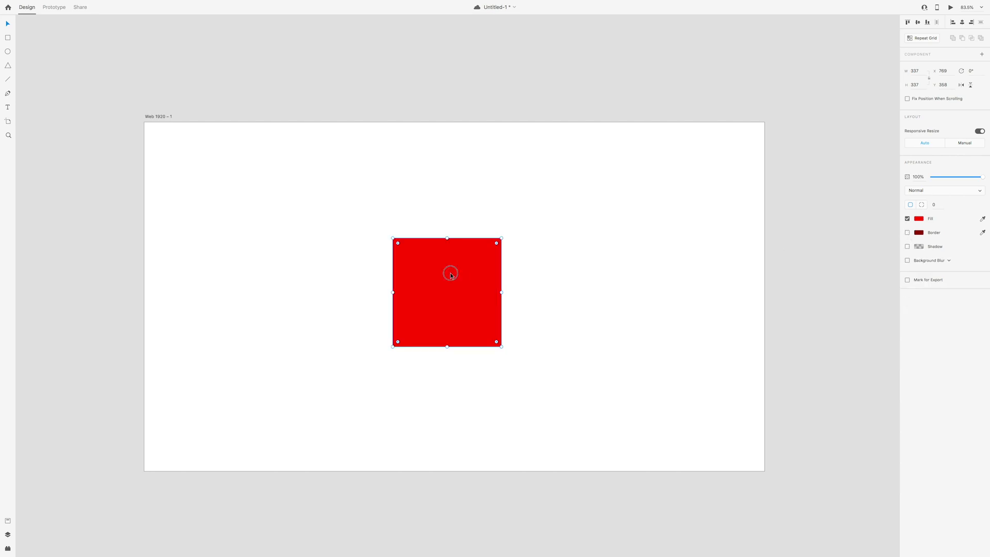
Turn on the square's shadow and raise its Y offset by 20 and its blur by 10.
{"action": "left_click", "coordinate": [908, 246]}
{"action": "left_click", "coordinate": [945, 259]}
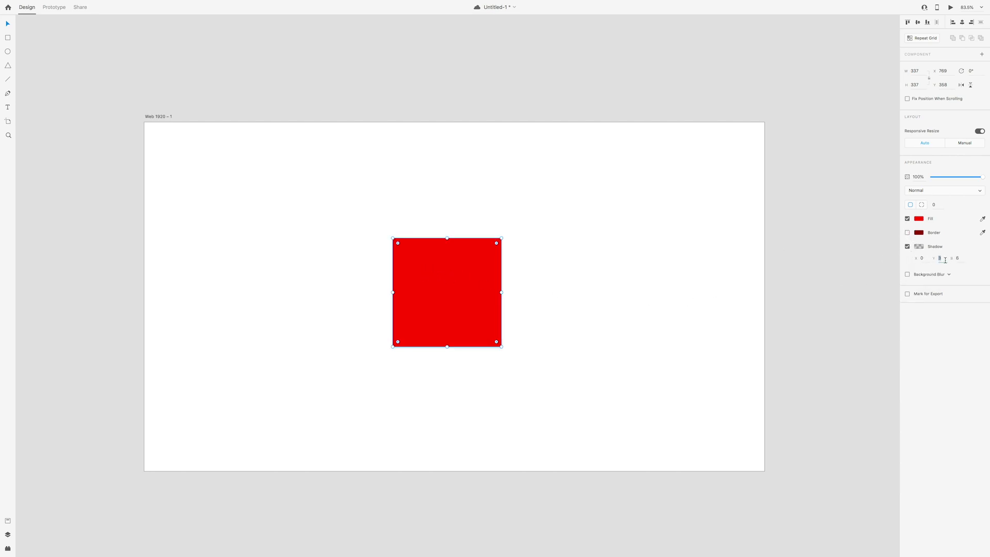
{"action": "key", "text": "shift+Up"}
{"action": "key", "text": "shift+Up"}
{"action": "key", "text": "Tab"}
{"action": "key", "text": "shift+Up"}
{"action": "left_click", "coordinate": [568, 310]}
Undo the last shadow change and turn the square's shadow off.
{"action": "left_click", "coordinate": [476, 325]}
{"action": "key", "text": "super+z"}
{"action": "left_click", "coordinate": [908, 247]}
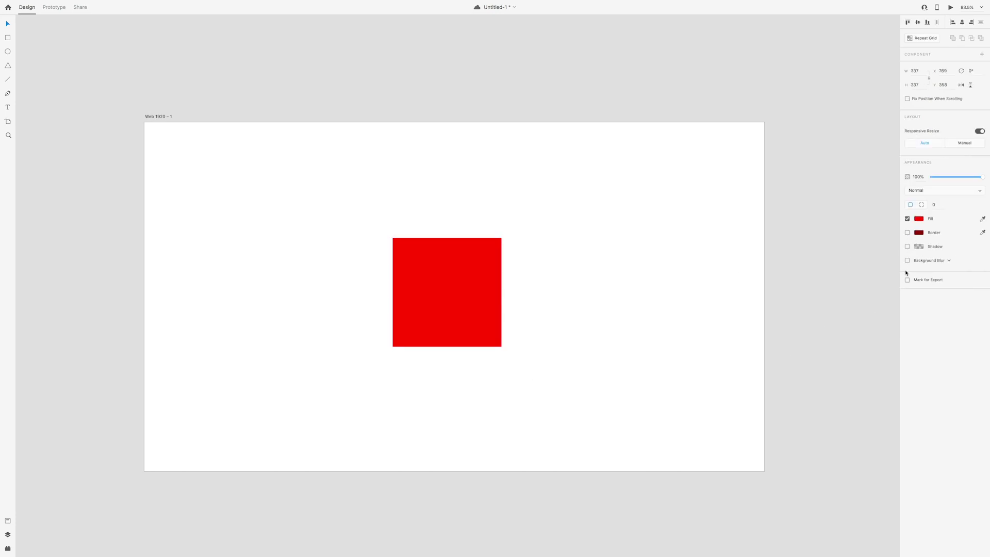
Try a background blur on the square and undo it.
{"action": "left_click", "coordinate": [907, 261]}
{"action": "left_click", "coordinate": [932, 262]}
{"action": "left_click", "coordinate": [926, 271]}
{"action": "left_click", "coordinate": [545, 379]}
{"action": "key", "text": "ctrl+z"}
Align the square in turn to the artboard's top, vertical middle, bottom, left edge, horizontal centre and right edge.
{"action": "left_click", "coordinate": [449, 304]}
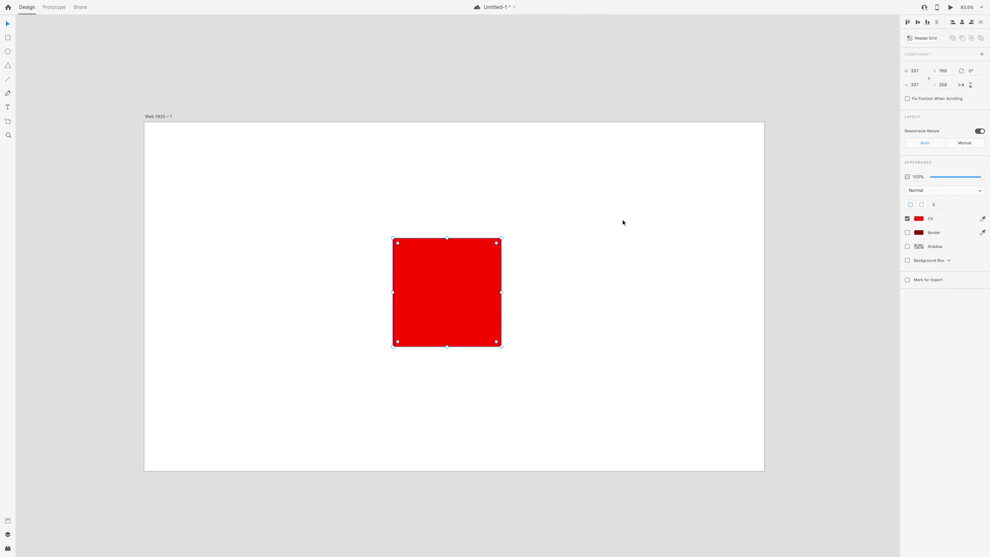
{"action": "left_click", "coordinate": [908, 22]}
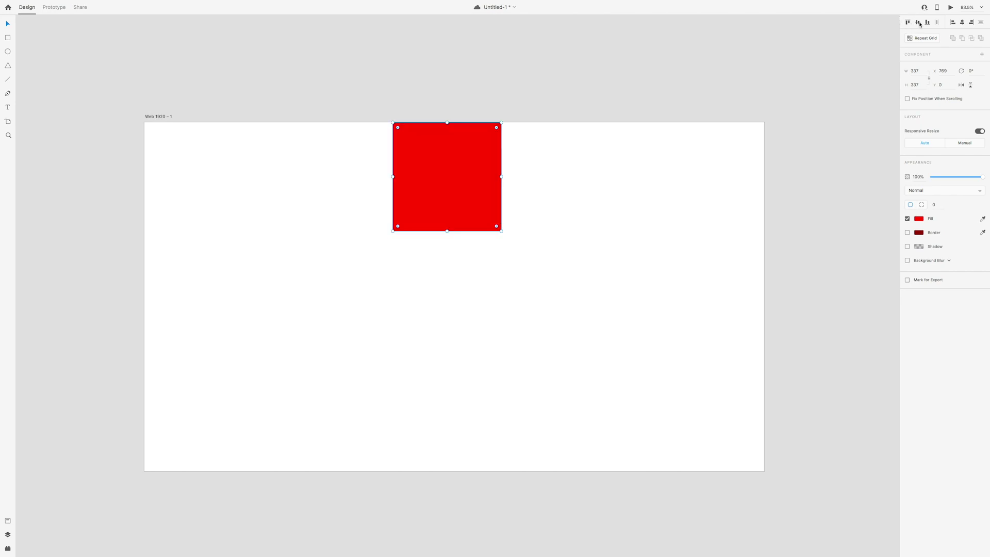
{"action": "left_click", "coordinate": [920, 24]}
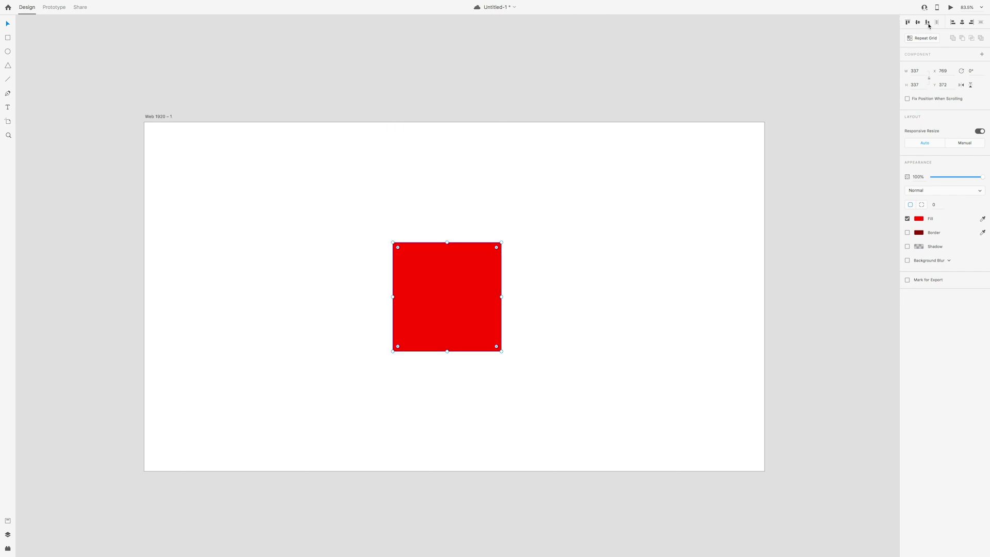
{"action": "left_click", "coordinate": [928, 24]}
{"action": "left_click", "coordinate": [953, 24]}
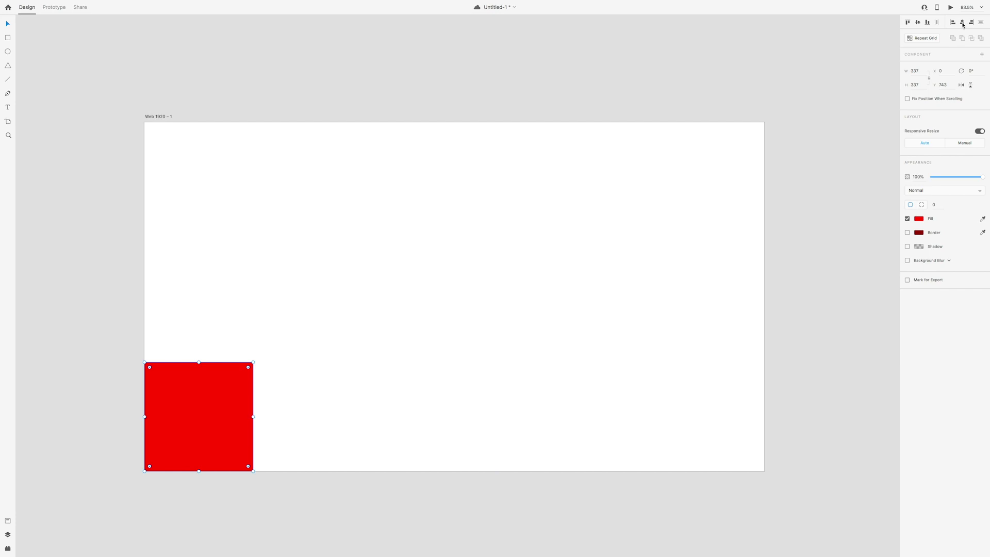
{"action": "left_click", "coordinate": [963, 23]}
{"action": "left_click", "coordinate": [971, 23]}
Centre the square horizontally and vertically on the artboard.
{"action": "left_click", "coordinate": [962, 23]}
{"action": "left_click", "coordinate": [918, 23]}
{"action": "left_click", "coordinate": [689, 241]}
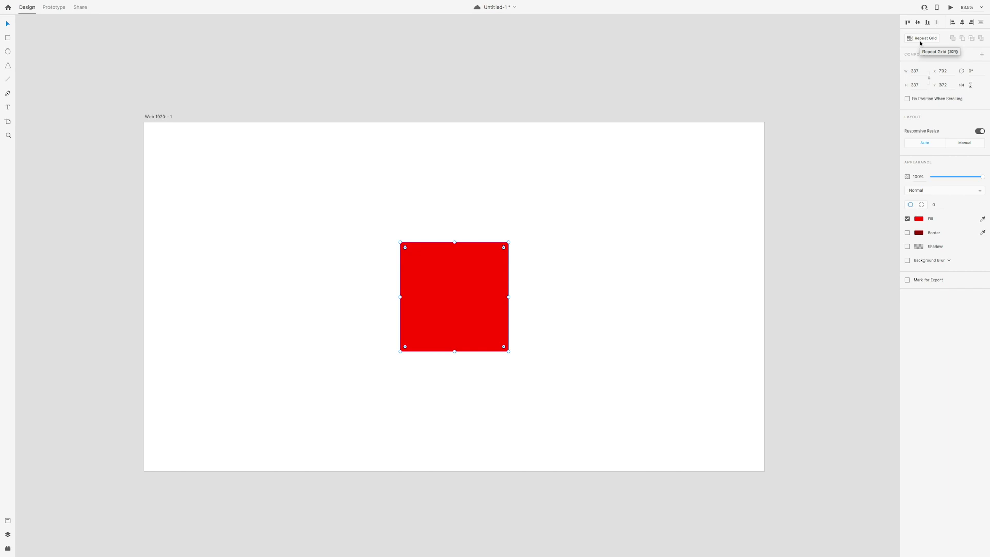
Turn the square into a Repeat Grid about 1730 px wide and extend it downward into a third row.
{"action": "left_click", "coordinate": [921, 40]}
{"action": "left_click_drag", "start_coordinate": [509, 297], "coordinate": [900, 281]}
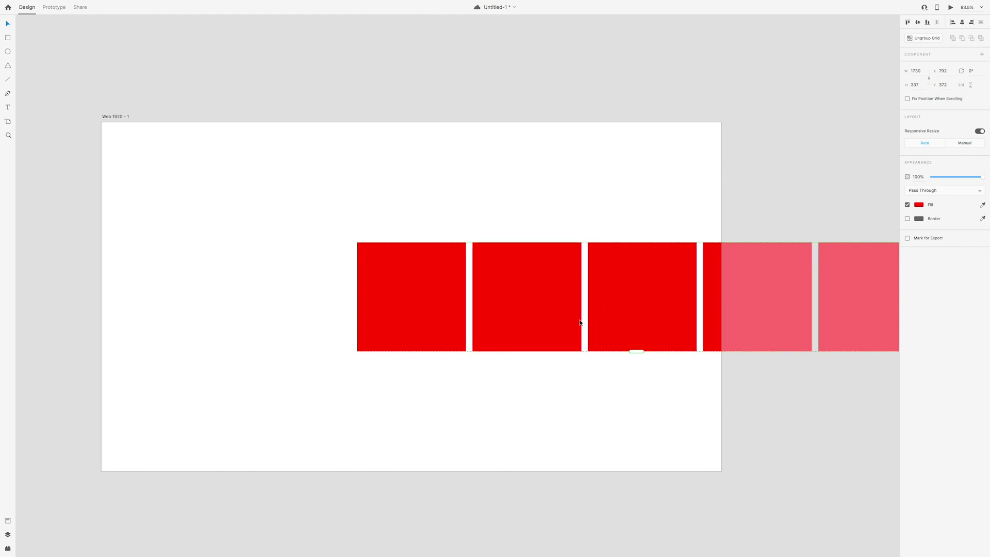
{"action": "left_click_drag", "start_coordinate": [637, 351], "coordinate": [636, 531]}
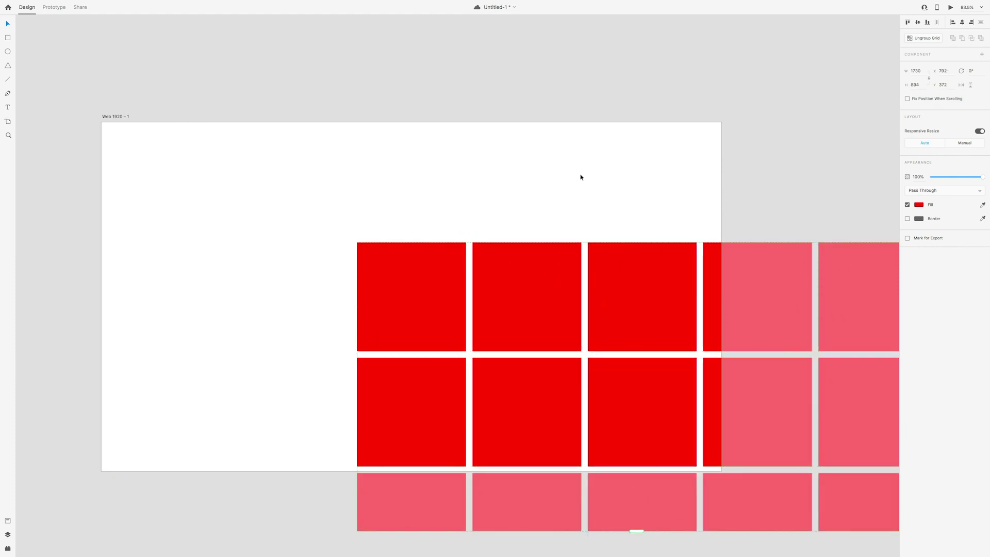
Undo the Repeat Grid extensions and the grid itself to return to the single square.
{"action": "key", "text": "ctrl+z"}
{"action": "key", "text": "ctrl+z"}
{"action": "key", "text": "ctrl+z"}
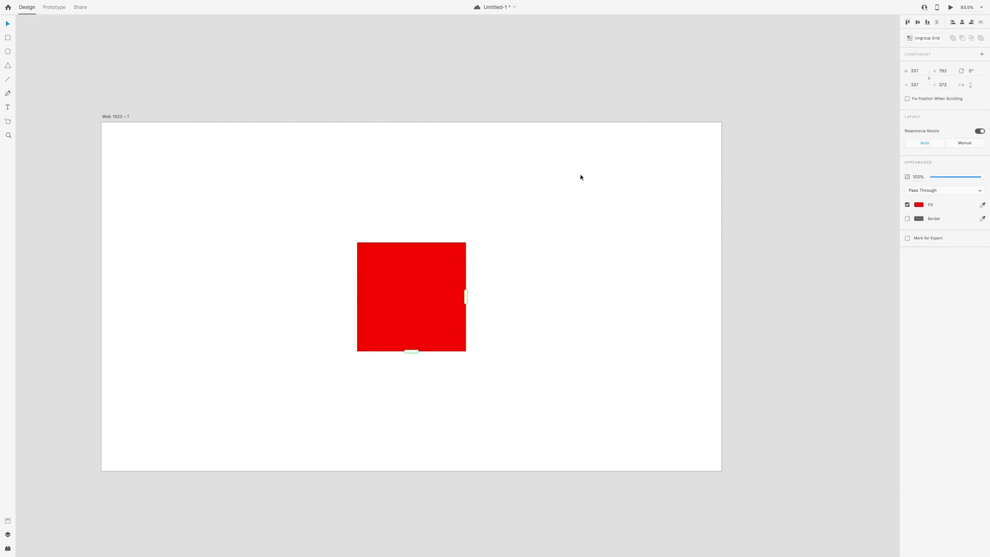
{"action": "key", "text": "ctrl+z"}
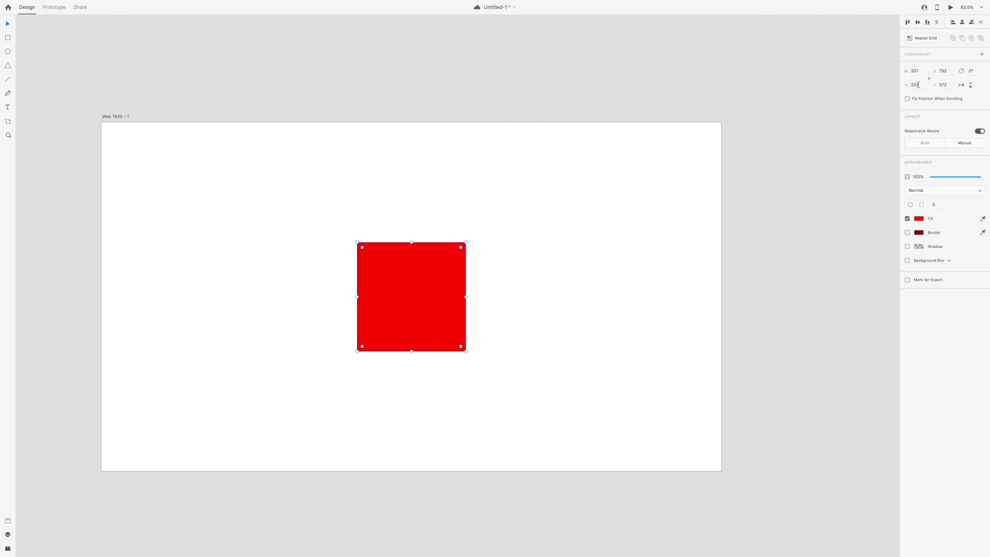
Set the square's X and Y position to 0.
{"action": "left_click", "coordinate": [945, 73]}
{"action": "type", "text": "0"}
{"action": "key", "text": "Return"}
{"action": "left_click", "coordinate": [944, 84]}
{"action": "type", "text": "0"}
{"action": "key", "text": "Return"}
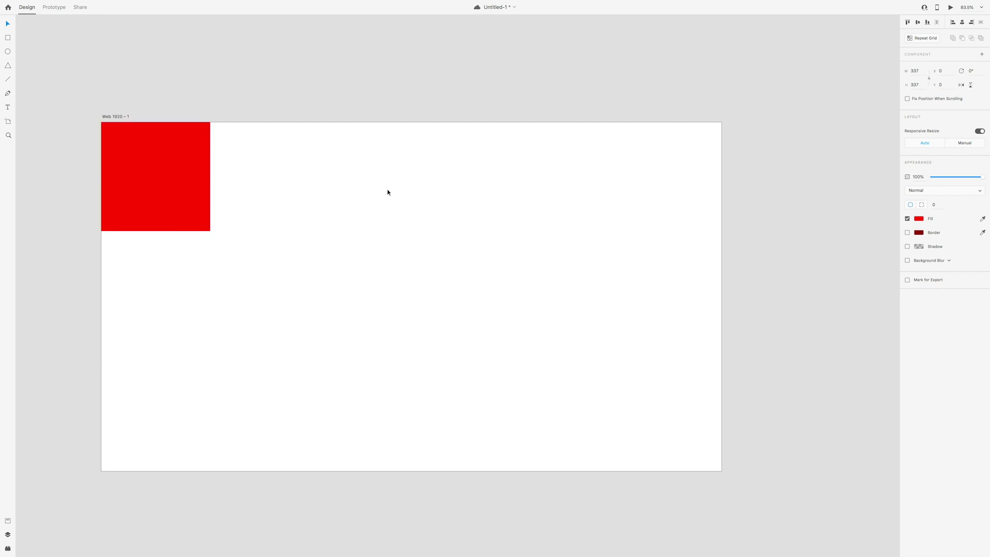
Align the square to the artboard's horizontal centre and vertical middle again.
{"action": "left_click", "coordinate": [961, 23]}
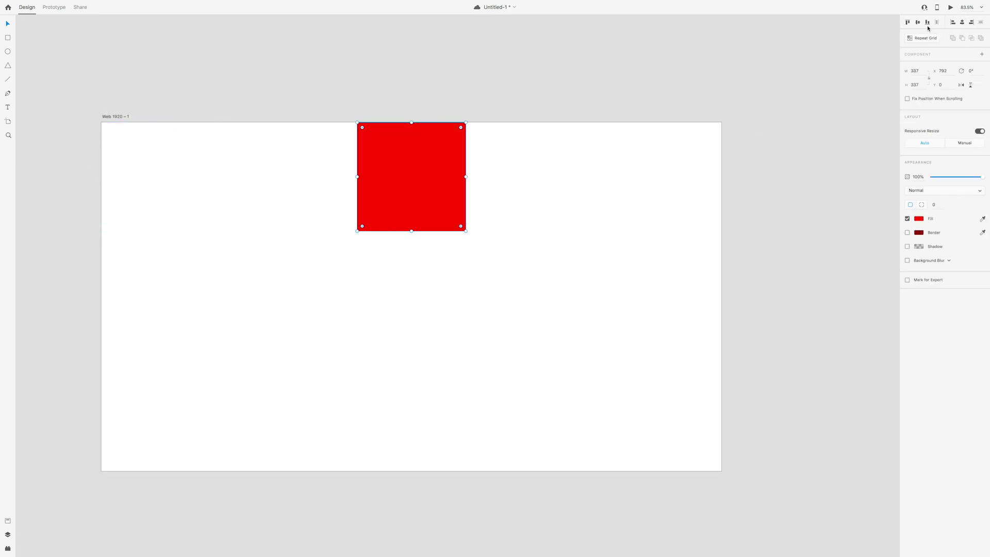
{"action": "left_click", "coordinate": [917, 22]}
{"action": "left_click", "coordinate": [836, 111]}
Rotate the square to 50°.
{"action": "left_click", "coordinate": [425, 313]}
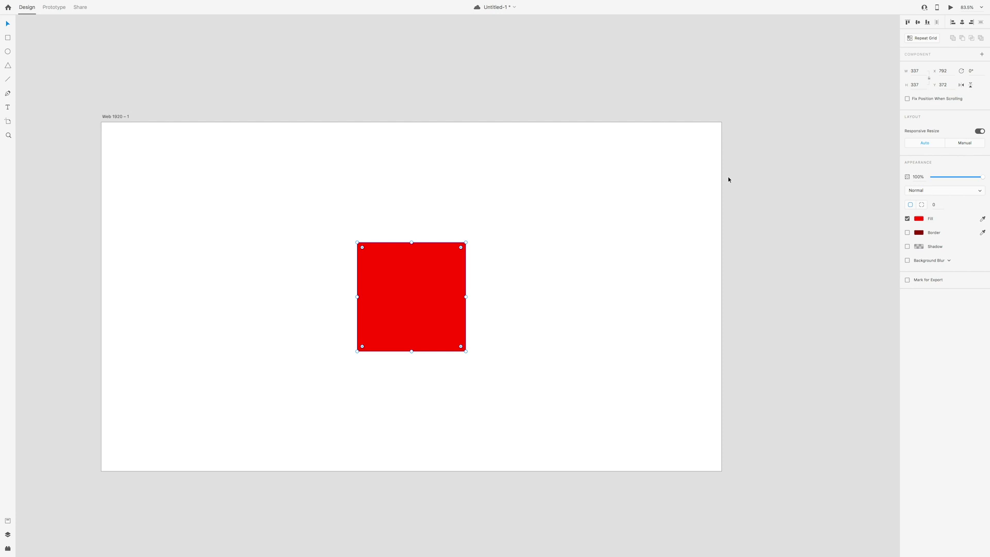
{"action": "left_click", "coordinate": [971, 70]}
{"action": "key", "text": "shift+Up"}
{"action": "key", "text": "shift+Up"}
{"action": "key", "text": "shift+Up"}
{"action": "key", "text": "shift+Up"}
{"action": "key", "text": "shift+Up"}
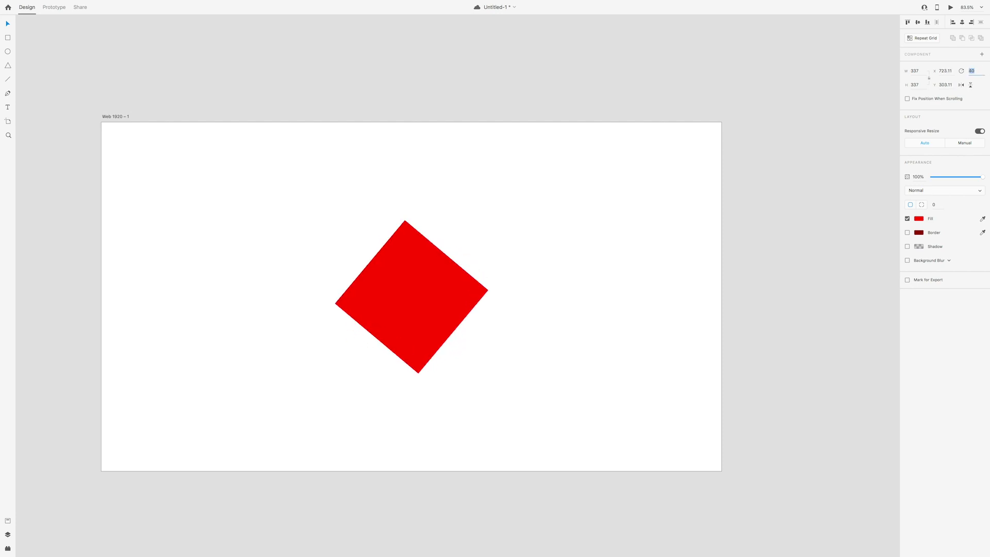
Flip the square horizontally and vertically, and open its blending mode options.
{"action": "left_click", "coordinate": [961, 85]}
{"action": "left_click", "coordinate": [970, 86]}
{"action": "left_click", "coordinate": [373, 419]}
{"action": "left_click", "coordinate": [387, 302]}
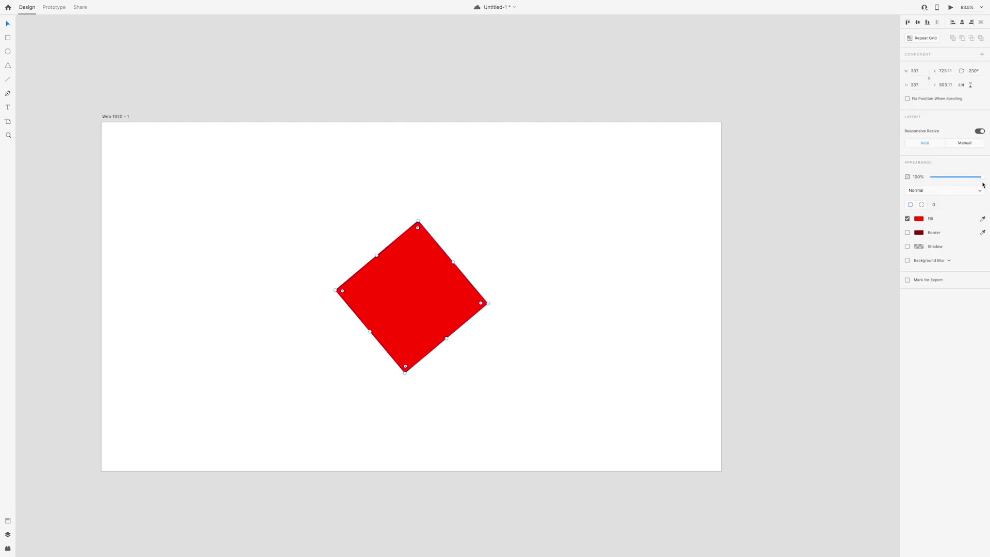
{"action": "left_click", "coordinate": [925, 192]}
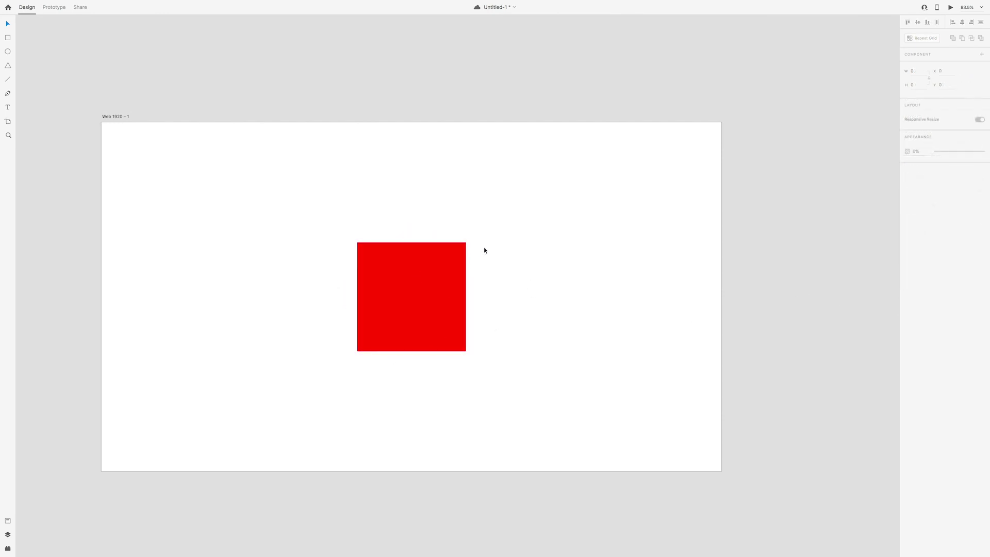
Try rounding the square's upper-right corner by about 58 px and lower-left corner by about 97 px, and undo the last rounding.
{"action": "left_click", "coordinate": [467, 262]}
{"action": "left_click_drag", "start_coordinate": [461, 247], "coordinate": [447, 261]}
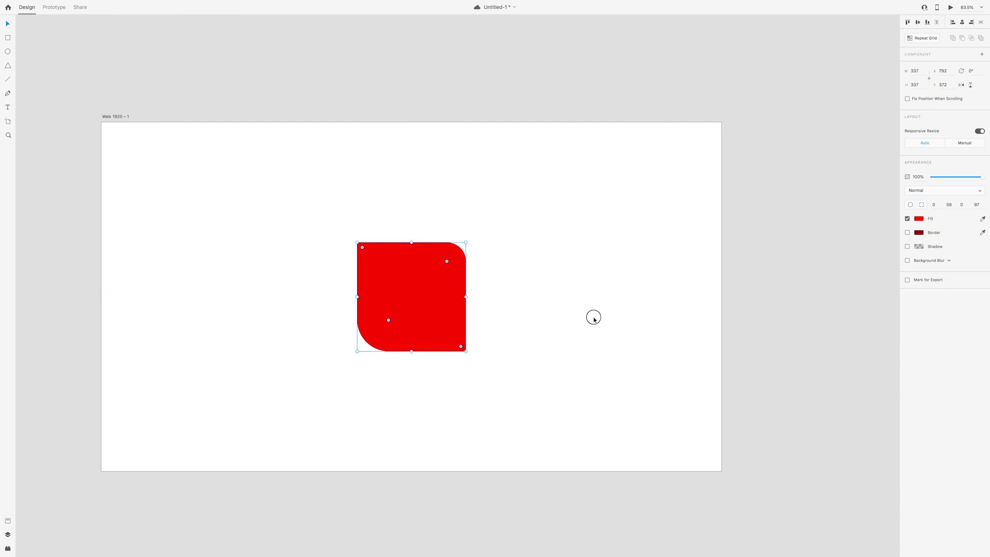
{"action": "key", "text": "ctrl+z"}
Switch the square to individual corner radii and enter 40 and 60 for two of its corners.
{"action": "left_click", "coordinate": [922, 204]}
{"action": "type", "text": "40"}
{"action": "left_click", "coordinate": [962, 205]}
{"action": "type", "text": "60"}
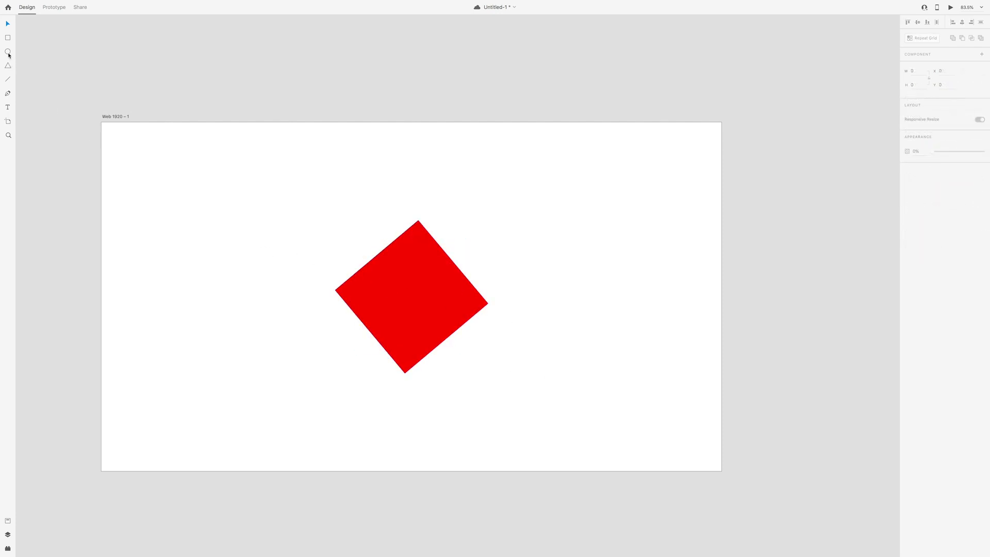
Draw a circle about 243 px in diameter in the artboard's upper-left area and fill it with dark red.
{"action": "left_click", "coordinate": [8, 51]}
{"action": "left_click_drag", "start_coordinate": [149, 183], "coordinate": [227, 261]}
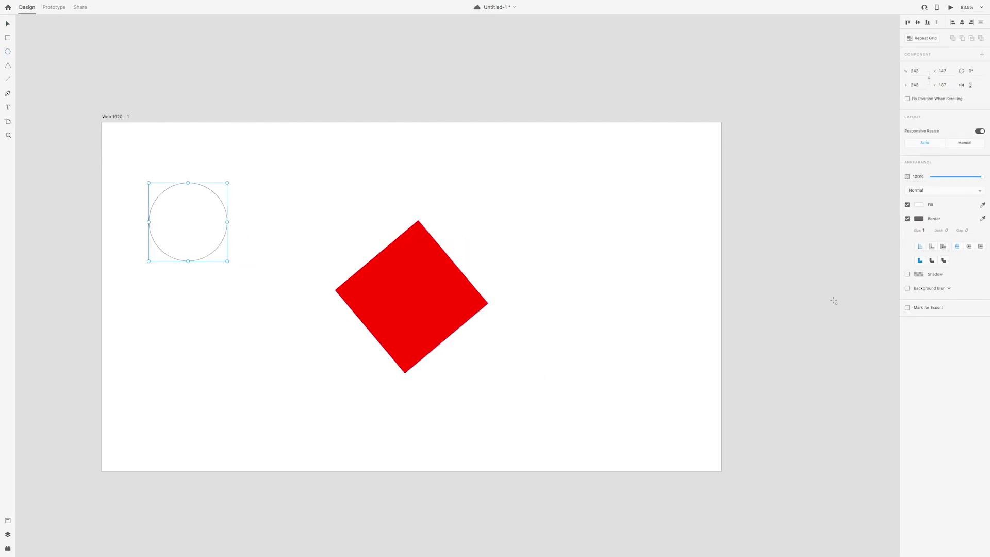
{"action": "left_click", "coordinate": [920, 205]}
{"action": "left_click", "coordinate": [871, 182]}
{"action": "type", "text": "v"}
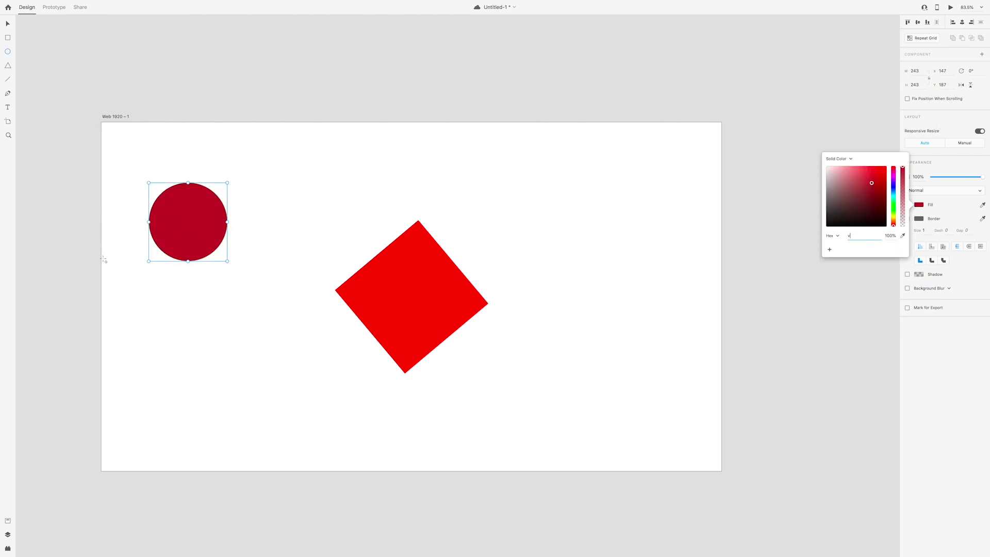
{"action": "key", "text": "Escape"}
Draw a triangle about 216 px wide and 187 px high to the right of the red square and fill it with dark grey.
{"action": "left_click", "coordinate": [8, 65]}
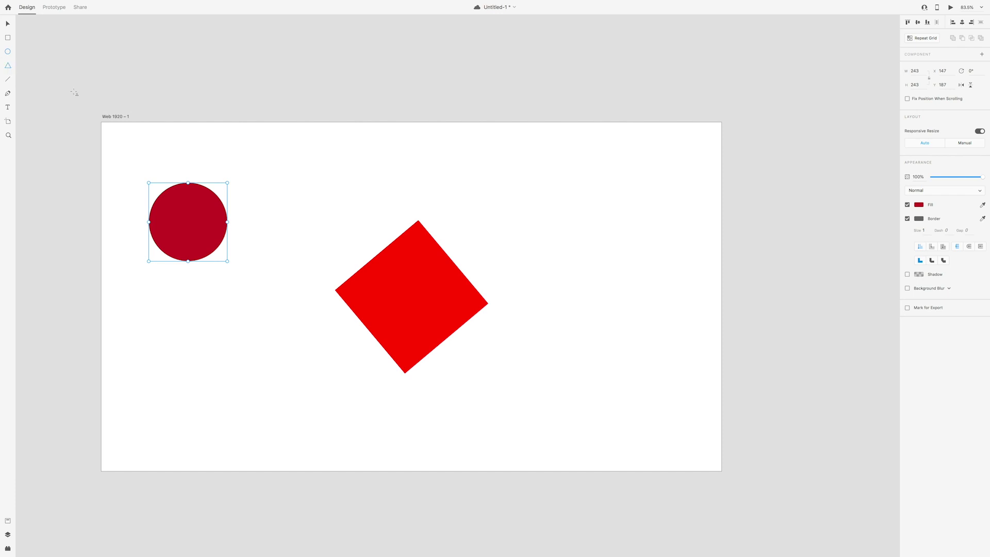
{"action": "left_click_drag", "start_coordinate": [523, 203], "coordinate": [593, 263]}
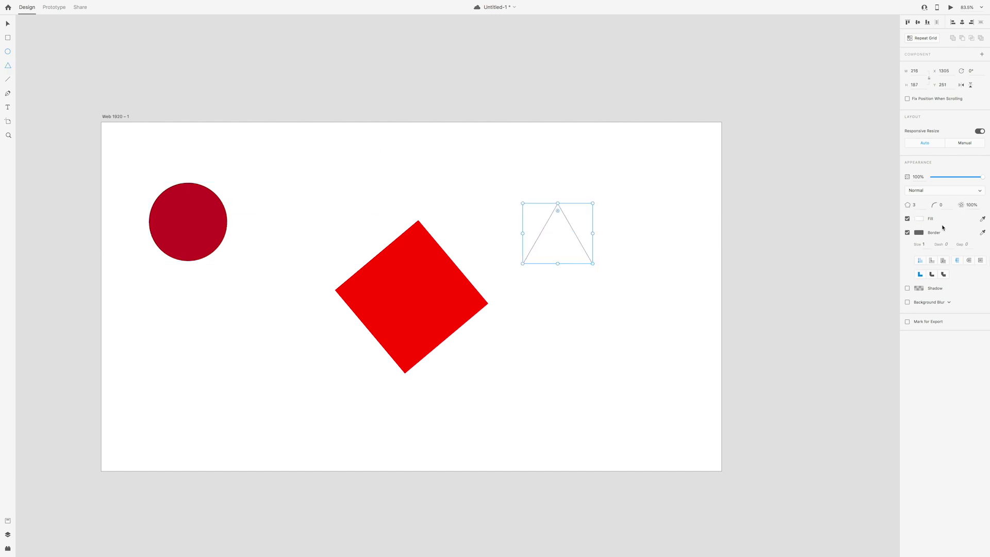
{"action": "left_click", "coordinate": [920, 219]}
{"action": "left_click_drag", "start_coordinate": [828, 191], "coordinate": [806, 212]}
{"action": "left_click", "coordinate": [620, 317]}
{"action": "left_click", "coordinate": [620, 317]}
{"action": "key", "text": "Escape"}
{"action": "left_click", "coordinate": [568, 251]}
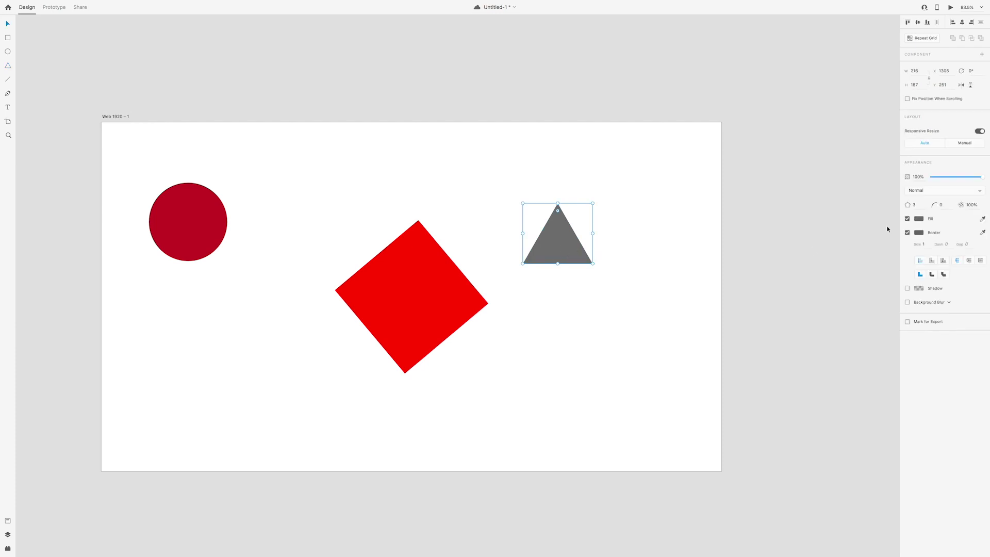
Try a much higher side count on the grey polygon, return it, and set the count to 13.
{"action": "left_click", "coordinate": [915, 205]}
{"action": "key", "text": "shift+Up"}
{"action": "key", "text": "shift+Up"}
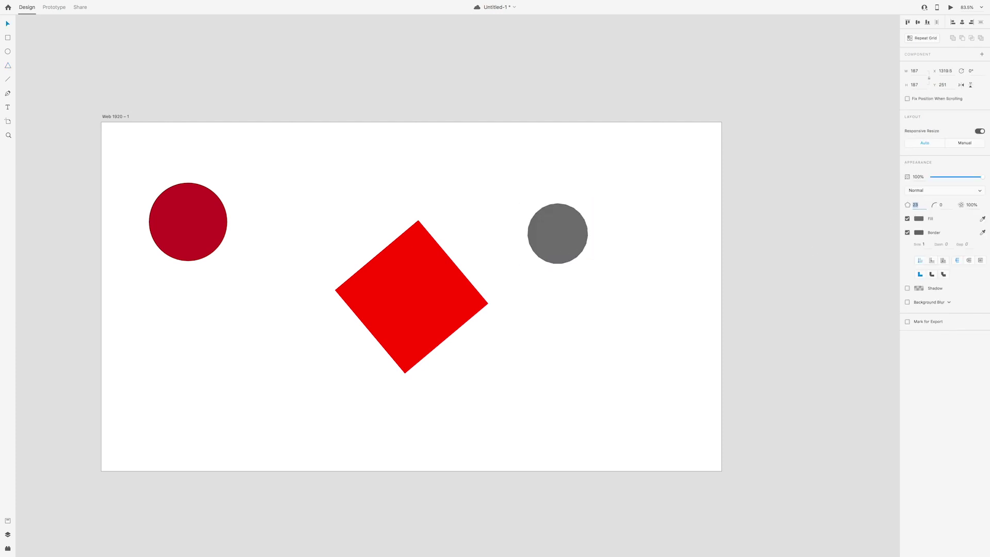
{"action": "key", "text": "shift+Down"}
{"action": "key", "text": "shift+Down"}
{"action": "type", "text": "13"}
Enlarge the 13-sided polygon to about 538 by 535 px, trying a corner radius of 10 and resetting it to 0.
{"action": "left_click", "coordinate": [947, 205]}
{"action": "type", "text": "10"}
{"action": "key", "text": "Return"}
{"action": "left_click_drag", "start_coordinate": [588, 203], "coordinate": [644, 147]}
{"action": "left_click_drag", "start_coordinate": [557, 225], "coordinate": [584, 283]}
{"action": "type", "text": "0"}
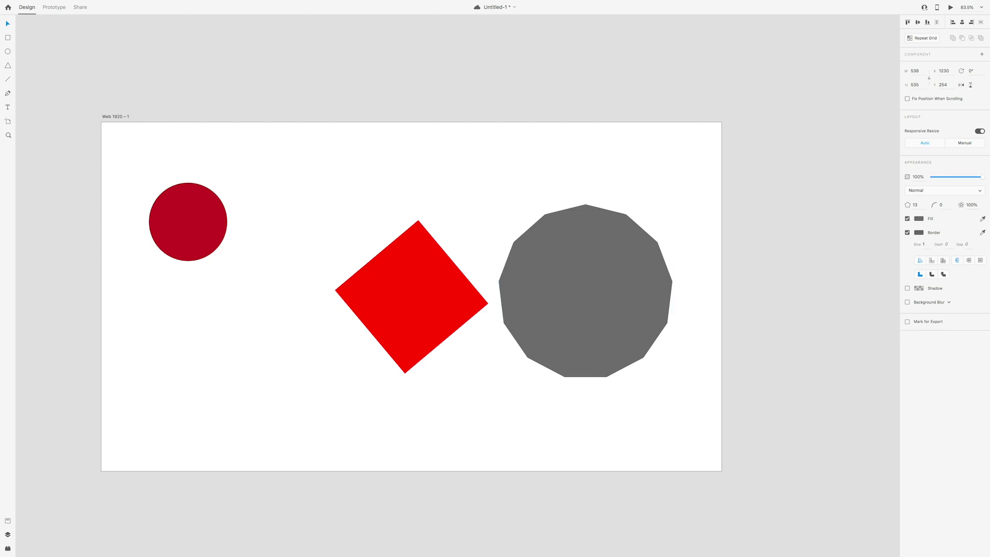
Set the grey polygon's corner radius to 50.
{"action": "left_click", "coordinate": [942, 205]}
{"action": "key", "text": "shift+Up"}
{"action": "key", "text": "shift+Up"}
Try lowering the polygon's star ratio to scallop its outline, and raise the ratio back to 100%.
{"action": "left_click", "coordinate": [970, 205]}
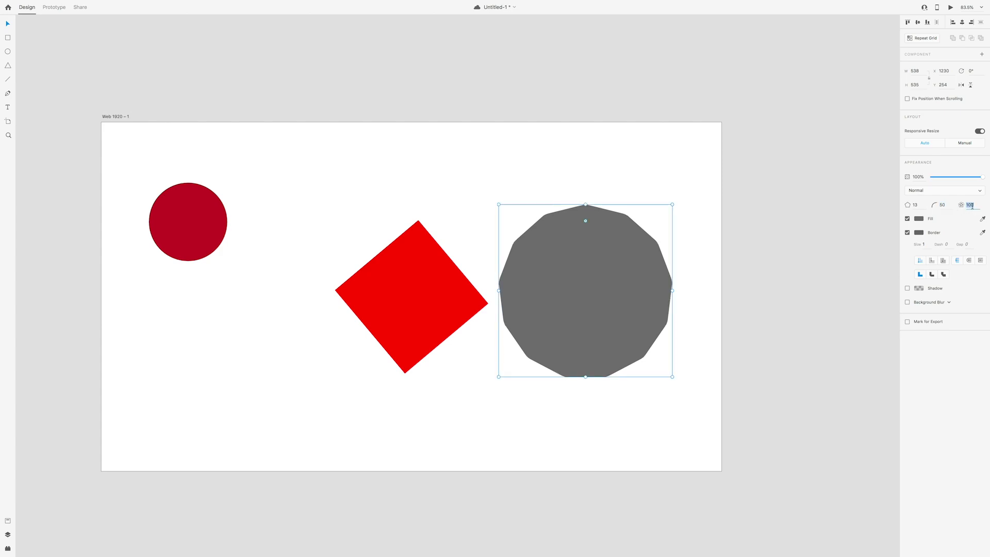
{"action": "key", "text": "shift+Down"}
{"action": "key", "text": "shift+Down"}
{"action": "key", "text": "shift+Down"}
{"action": "key", "text": "shift+Down"}
{"action": "key", "text": "shift+Down"}
{"action": "key", "text": "shift+Down"}
{"action": "key", "text": "shift+Down"}
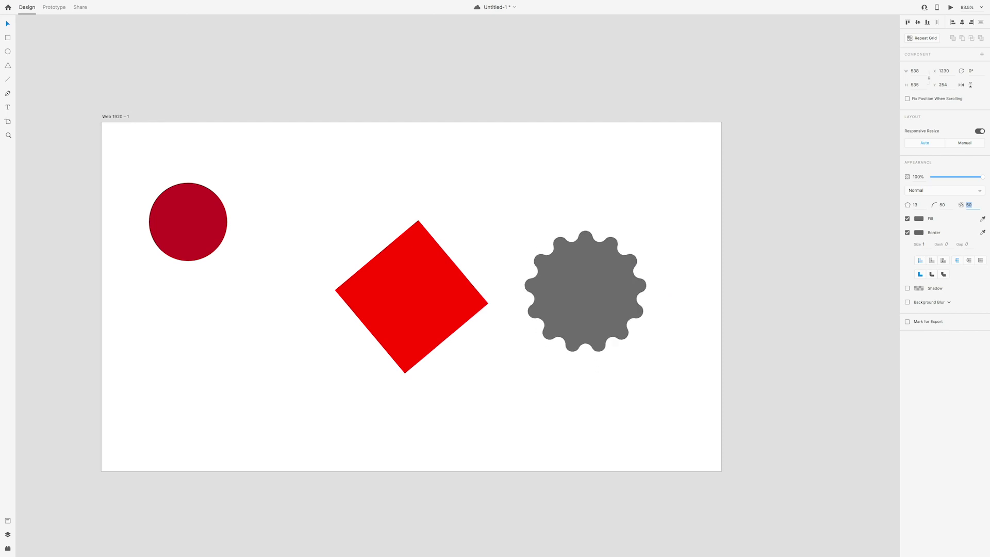
{"action": "key", "text": "shift+Up"}
{"action": "key", "text": "shift+Up"}
{"action": "key", "text": "shift+Up"}
{"action": "key", "text": "shift+Up"}
{"action": "key", "text": "shift+Up"}
{"action": "key", "text": "shift+Up"}
{"action": "key", "text": "shift+Up"}
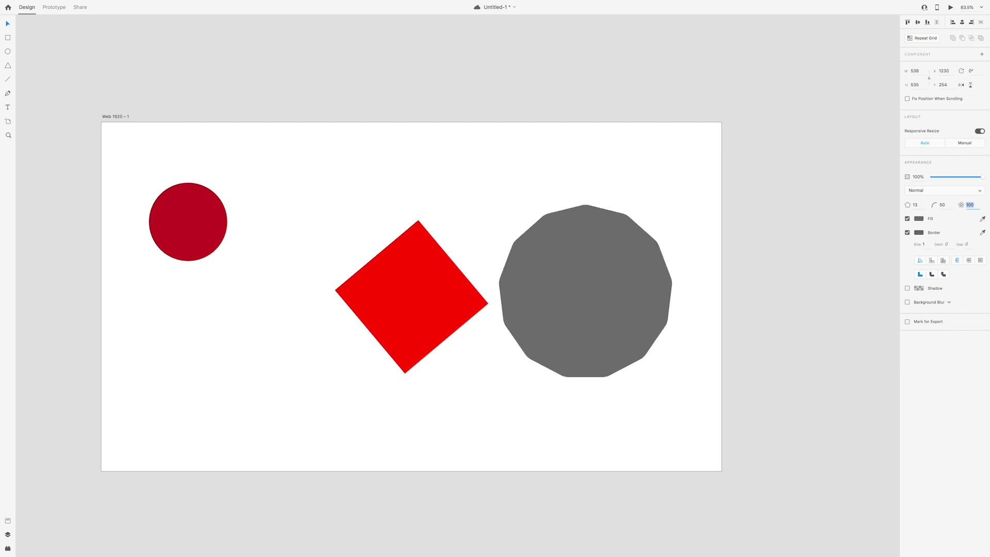
Lower the polygon's star ratio until it forms a small gear, and raise it to leave a large scalloped shape.
{"action": "key", "text": "shift+Down"}
{"action": "key", "text": "shift+Down"}
{"action": "key", "text": "shift+Down"}
{"action": "key", "text": "shift+Down"}
{"action": "key", "text": "shift+Down"}
{"action": "key", "text": "shift+Down"}
{"action": "key", "text": "shift+Down"}
{"action": "key", "text": "shift+Down"}
{"action": "key", "text": "shift+Down"}
{"action": "key", "text": "shift+Down"}
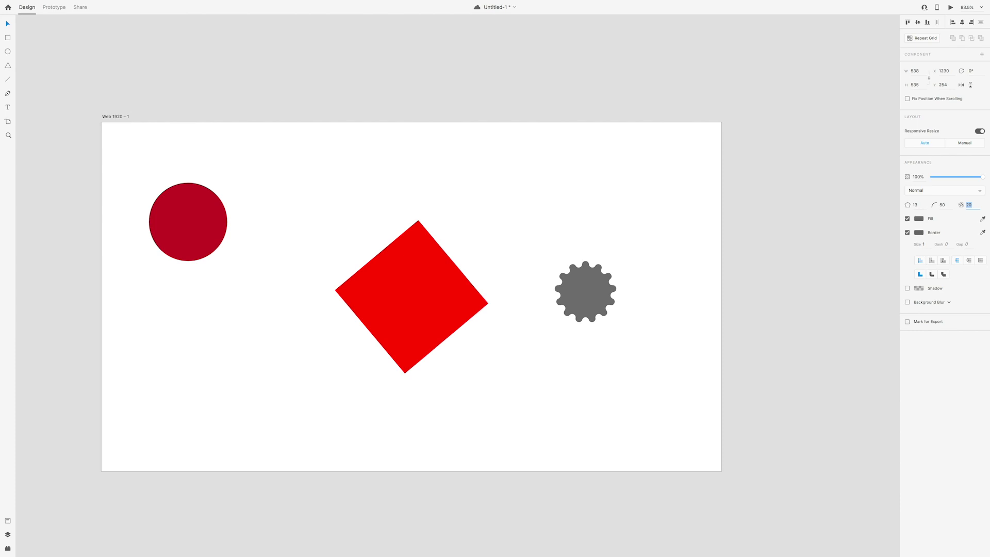
{"action": "key", "text": "shift+Up"}
{"action": "key", "text": "shift+Up"}
{"action": "key", "text": "shift+Up"}
{"action": "key", "text": "shift+Up"}
{"action": "key", "text": "shift+Up"}
{"action": "key", "text": "shift+Up"}
{"action": "key", "text": "shift+Up"}
{"action": "key", "text": "shift+Up"}
{"action": "key", "text": "shift+Up"}
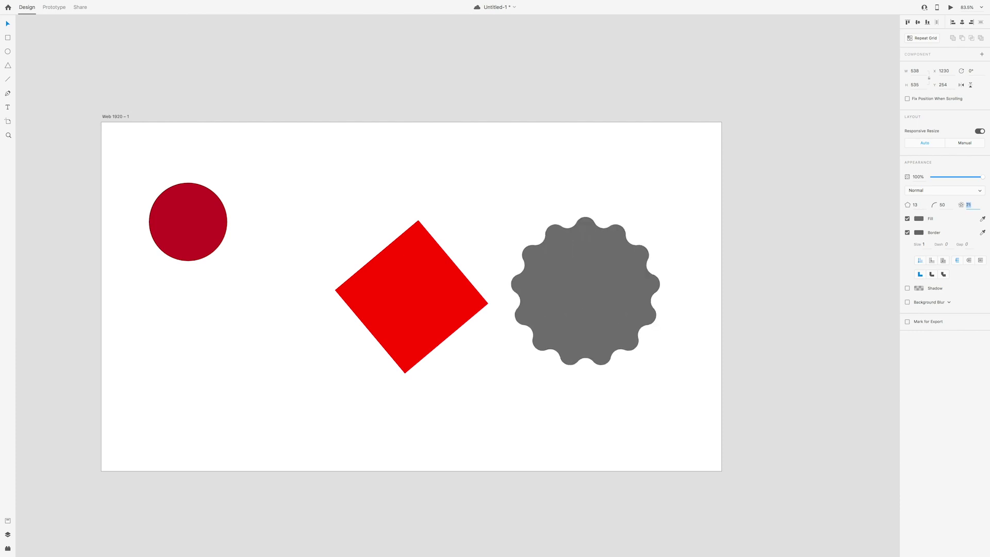
Remove the scalloped shape and the dark red circle, and rotate the red square to 270°.
{"action": "left_click", "coordinate": [607, 394]}
{"action": "left_click", "coordinate": [599, 329]}
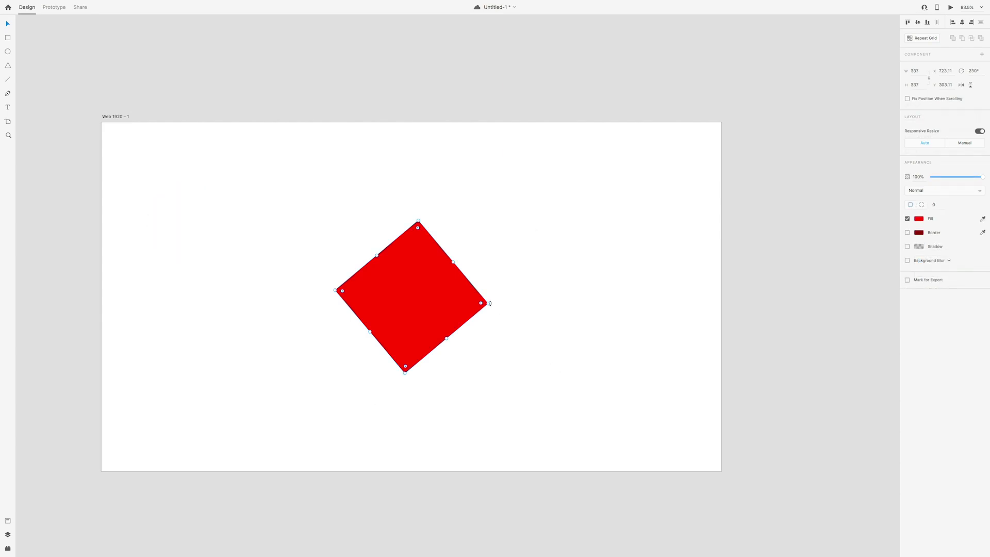
{"action": "left_click_drag", "start_coordinate": [487, 305], "coordinate": [464, 354]}
{"action": "left_click", "coordinate": [427, 346]}
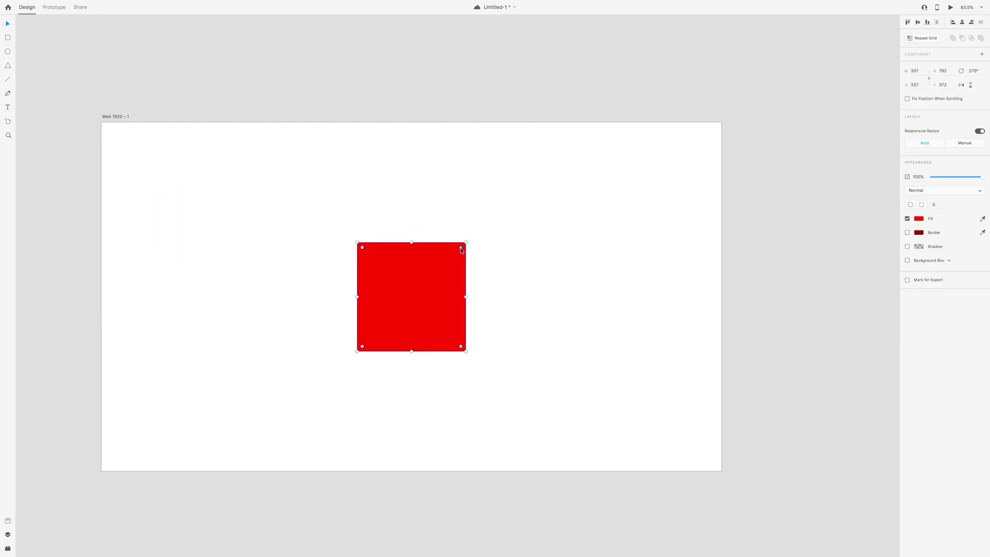
Try adjusting the red square's upper-right corner radius and delete the square.
{"action": "left_click", "coordinate": [461, 249]}
{"action": "mouse_move", "coordinate": [461, 248]}
{"action": "left_mouse_down"}
{"action": "mouse_move", "coordinate": [447, 265]}
{"action": "mouse_move", "coordinate": [457, 255]}
{"action": "left_mouse_up"}
{"action": "key", "text": "Delete"}
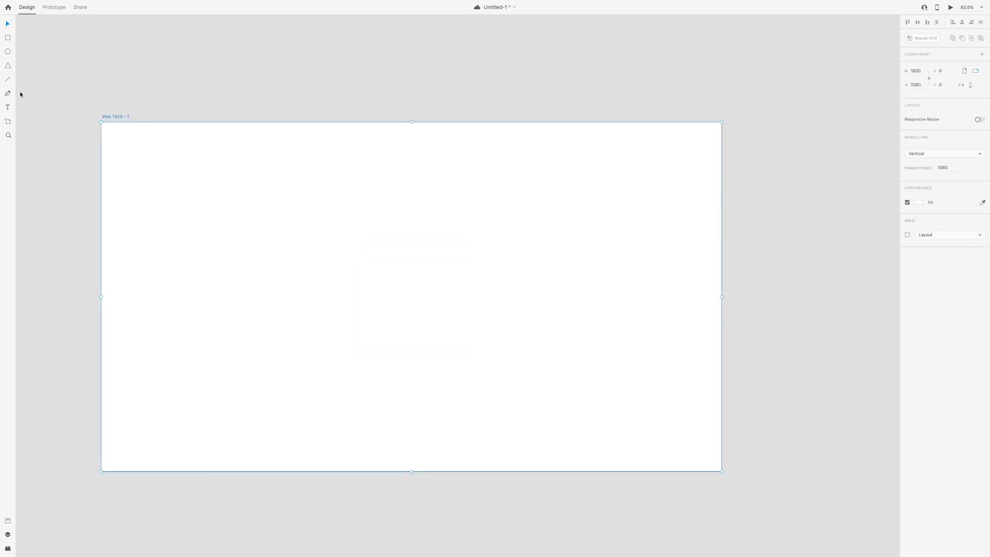
Draw lines with the Line tool, starting with a horizontal one about 760 px long mid-artboard, and clear them all.
{"action": "left_click", "coordinate": [8, 79]}
{"action": "left_click_drag", "start_coordinate": [276, 296], "coordinate": [524, 296]}
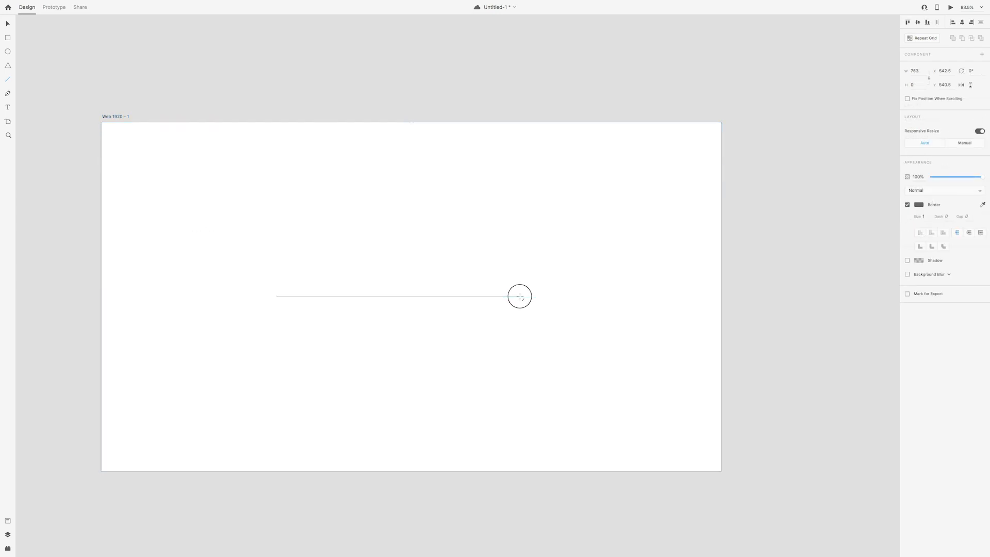
{"action": "left_click_drag", "start_coordinate": [307, 211], "coordinate": [485, 203]}
{"action": "left_click_drag", "start_coordinate": [533, 229], "coordinate": [590, 295]}
{"action": "left_click_drag", "start_coordinate": [590, 346], "coordinate": [581, 355]}
{"action": "left_click_drag", "start_coordinate": [540, 369], "coordinate": [418, 381]}
{"action": "left_click_drag", "start_coordinate": [329, 369], "coordinate": [260, 363]}
{"action": "left_click_drag", "start_coordinate": [218, 335], "coordinate": [213, 268]}
{"action": "left_click_drag", "start_coordinate": [237, 227], "coordinate": [237, 222]}
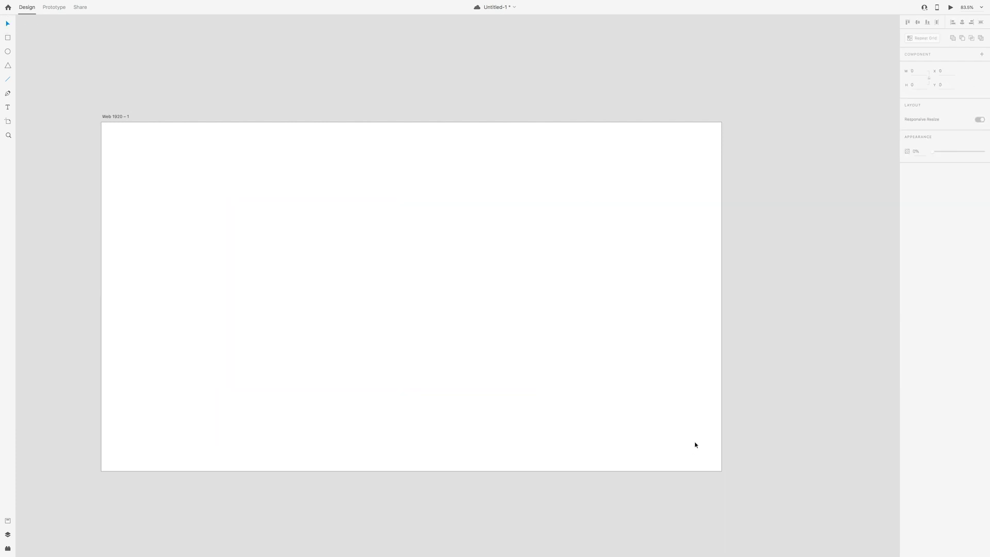
Draw a closed Pen path with sharp peaks along its upper side and curved points at its lower-left end.
{"action": "left_click", "coordinate": [9, 94]}
{"action": "left_click", "coordinate": [278, 315]}
{"action": "left_click", "coordinate": [294, 230]}
{"action": "left_click", "coordinate": [420, 225]}
{"action": "left_click", "coordinate": [501, 342]}
{"action": "left_click", "coordinate": [490, 397]}
{"action": "left_click", "coordinate": [368, 390]}
{"action": "left_click_drag", "start_coordinate": [287, 379], "coordinate": [270, 384]}
{"action": "left_click_drag", "start_coordinate": [241, 384], "coordinate": [241, 370]}
{"action": "left_click_drag", "start_coordinate": [272, 332], "coordinate": [279, 329]}
{"action": "left_click", "coordinate": [278, 316]}
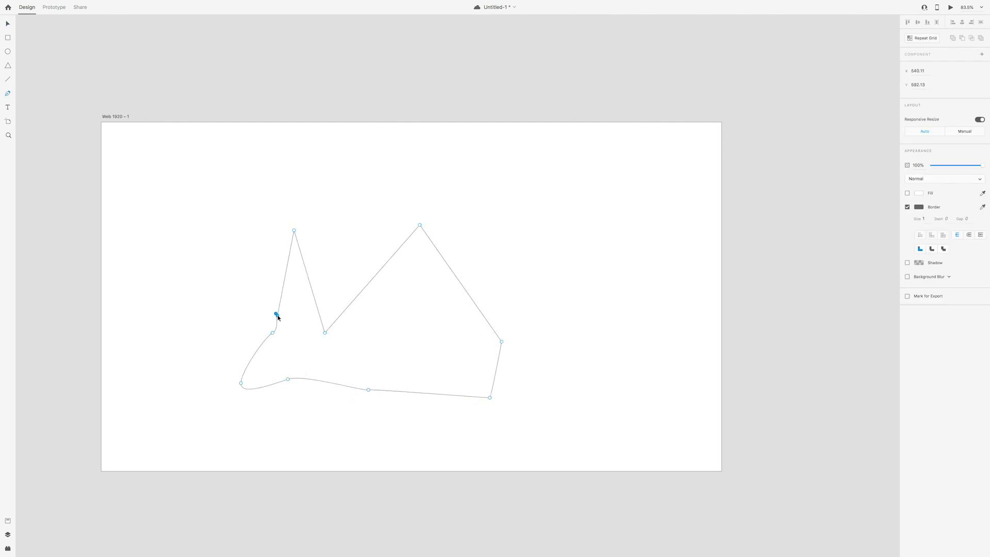
Fill the closed pen shape with bright red.
{"action": "left_click", "coordinate": [919, 193]}
{"action": "left_click", "coordinate": [868, 155]}
{"action": "left_click", "coordinate": [228, 304]}
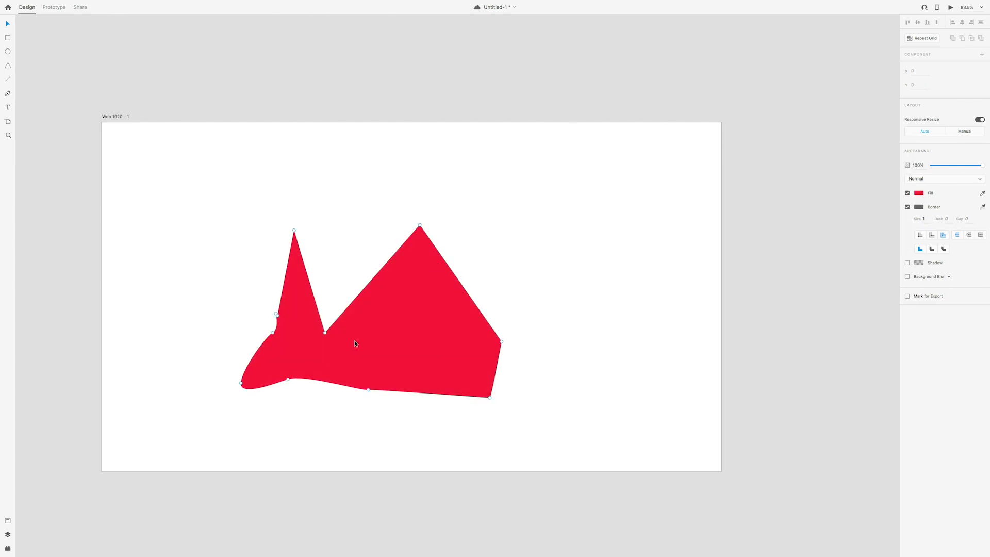
Select the red pen shape and delete everything on the artboard.
{"action": "left_click_drag", "start_coordinate": [184, 231], "coordinate": [668, 412]}
{"action": "key", "text": "Delete"}
{"action": "left_click_drag", "start_coordinate": [231, 201], "coordinate": [682, 403]}
{"action": "key", "text": "Delete"}
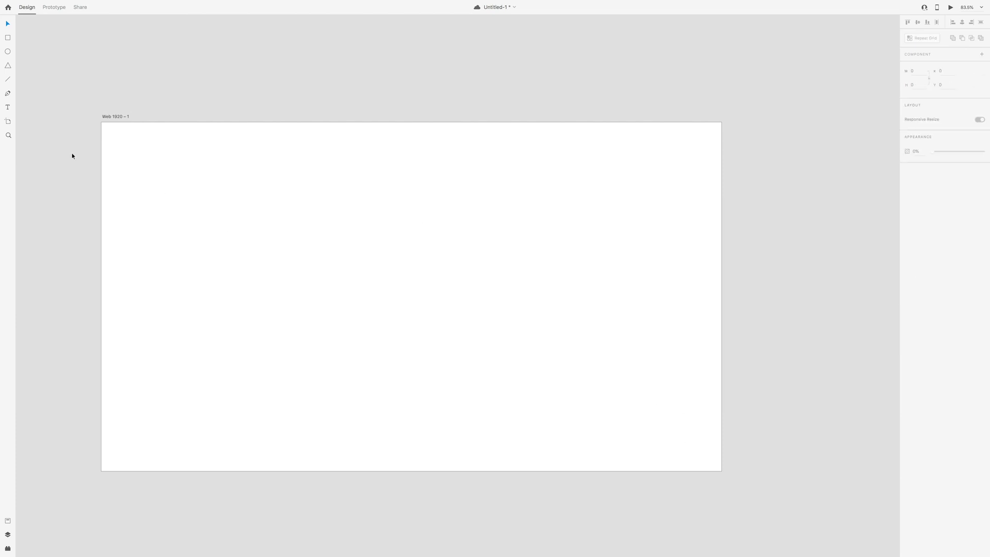
Add the text "Dsfsjkfsfhsklfsfbsdfgds fsfbj" in the upper middle of the artboard.
{"action": "left_click", "coordinate": [9, 108]}
{"action": "left_click", "coordinate": [349, 240]}
{"action": "type", "text": "dsfsjkfsfhsklfsfbsdfgds fsfbj"}
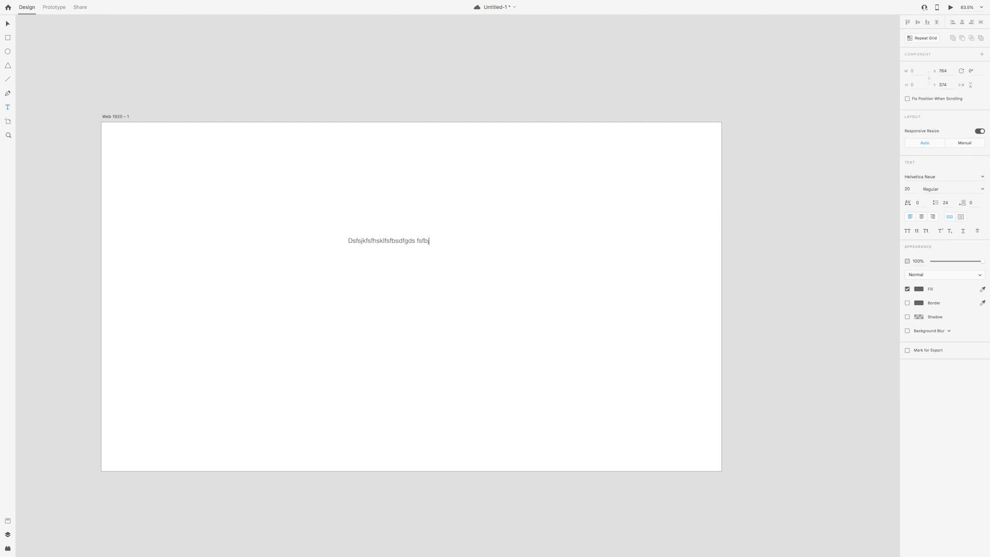
{"action": "left_click", "coordinate": [7, 24]}
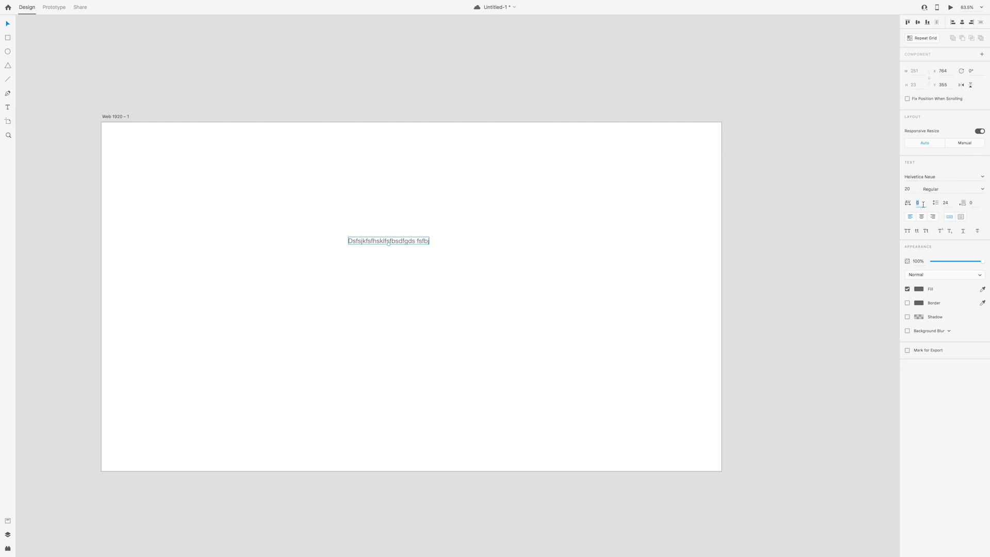
Increase the text's character spacing to 90.
{"action": "key", "text": "shift+Up"}
{"action": "key", "text": "shift+Up"}
{"action": "key", "text": "shift+Up"}
{"action": "key", "text": "shift+Up"}
{"action": "key", "text": "shift+Up"}
{"action": "key", "text": "shift+Up"}
{"action": "key", "text": "shift+Up"}
{"action": "key", "text": "shift+Up"}
{"action": "key", "text": "shift+Up"}
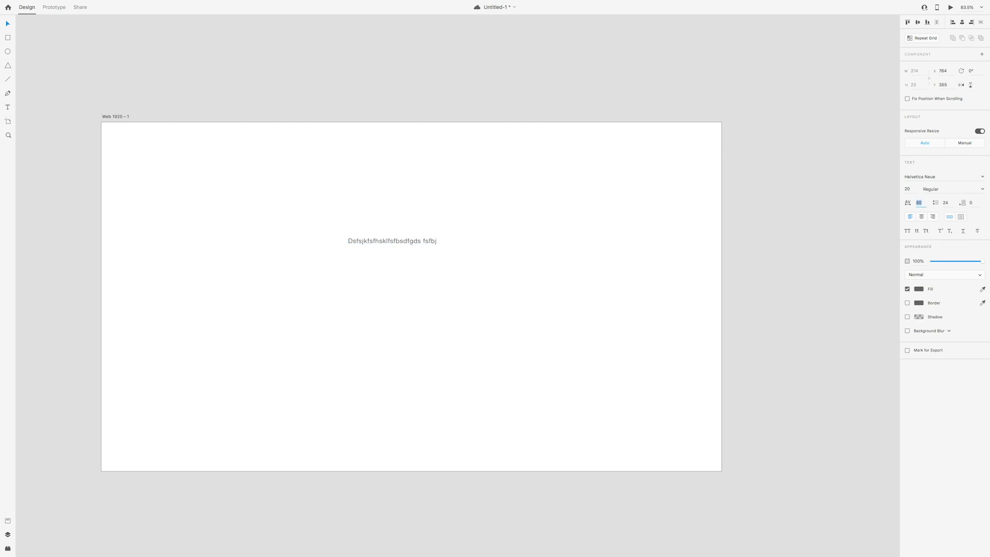
{"action": "key", "text": "Tab"}
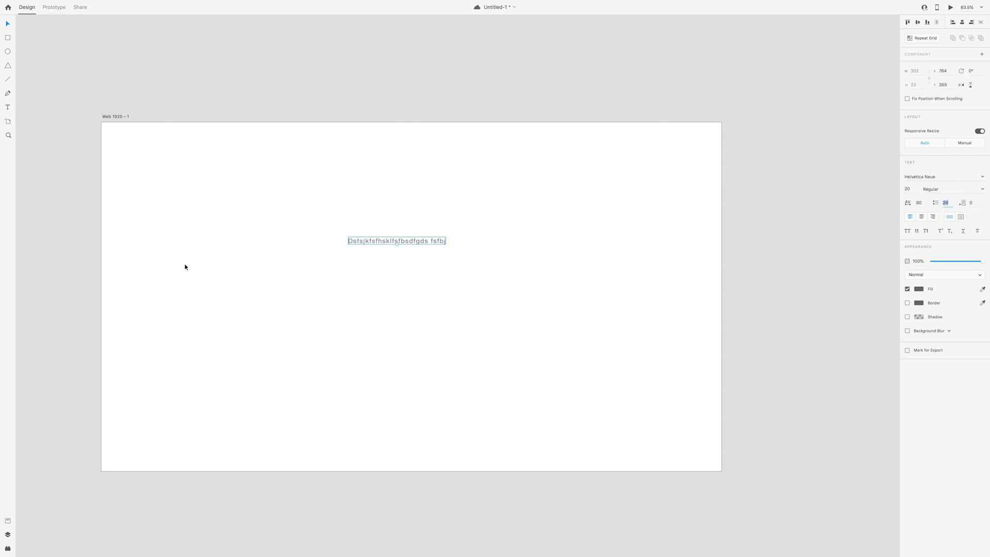
Add the line "Dsgsdsgsgsgsgsgsg" below the existing text in the same text object.
{"action": "double_click", "coordinate": [428, 247]}
{"action": "left_click", "coordinate": [446, 243]}
{"action": "key", "text": "Return"}
{"action": "key", "text": "Return"}
{"action": "key", "text": "Return"}
{"action": "type", "text": "Dsgsdsgsgsgsgsgsg"}
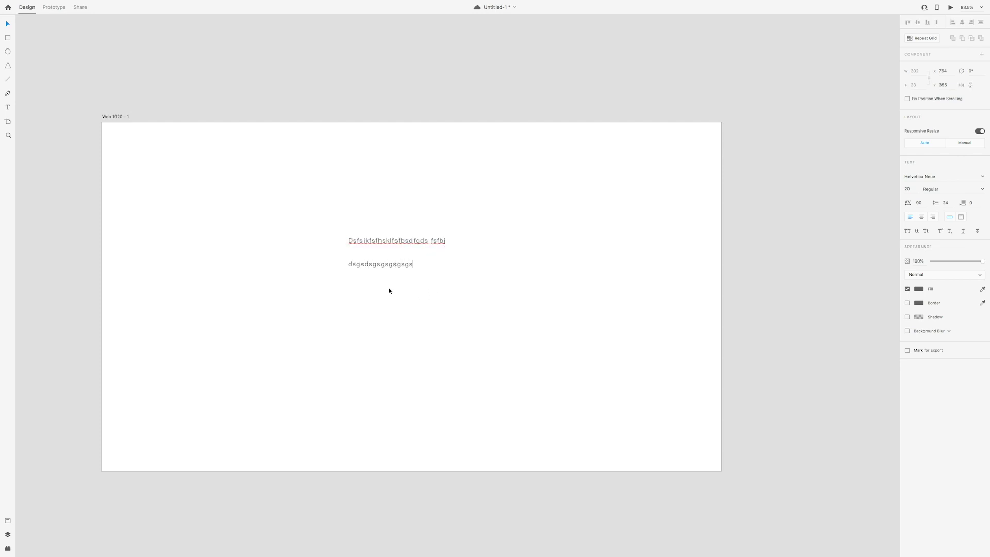
{"action": "key", "text": "BackSpace"}
{"action": "key", "text": "Escape"}
Set the text's line spacing to 64 and raise it to 74.
{"action": "left_click", "coordinate": [946, 202]}
{"action": "type", "text": "64"}
{"action": "key", "text": "Return"}
{"action": "key", "text": "shift+Up"}
Select the two-line text object and delete it.
{"action": "left_click", "coordinate": [427, 235]}
{"action": "left_click", "coordinate": [417, 250]}
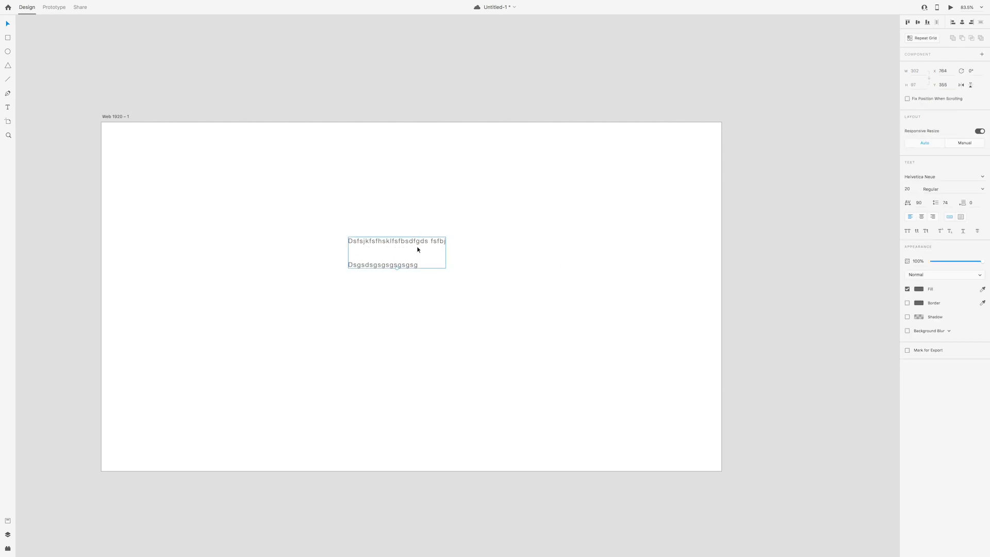
{"action": "key", "text": "Delete"}
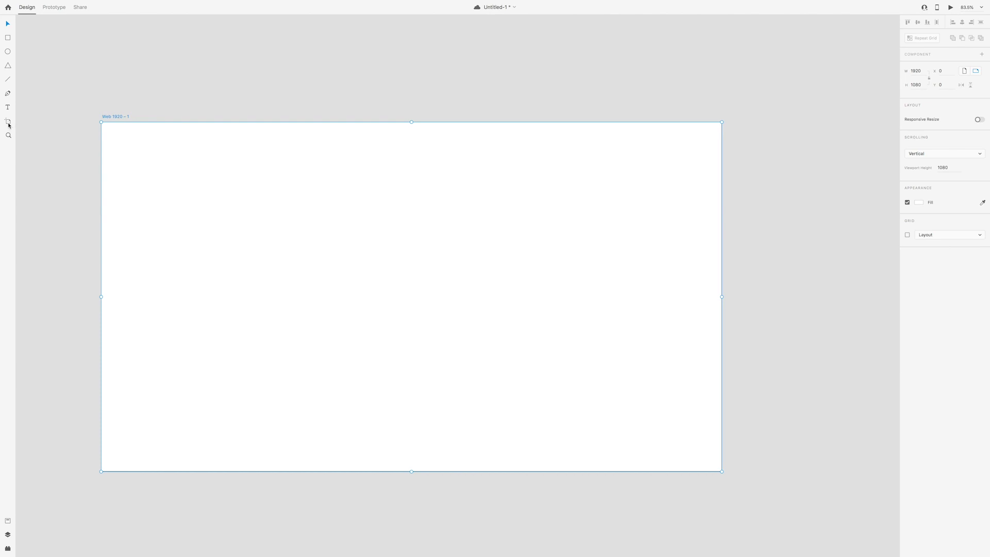
Add an iPhone X/XS/11 Pro artboard and an iPhone 6/7/8 Plus artboard beside the web artboard.
{"action": "key", "text": "super+minus"}
{"action": "left_click", "coordinate": [8, 122]}
{"action": "left_click", "coordinate": [919, 269]}
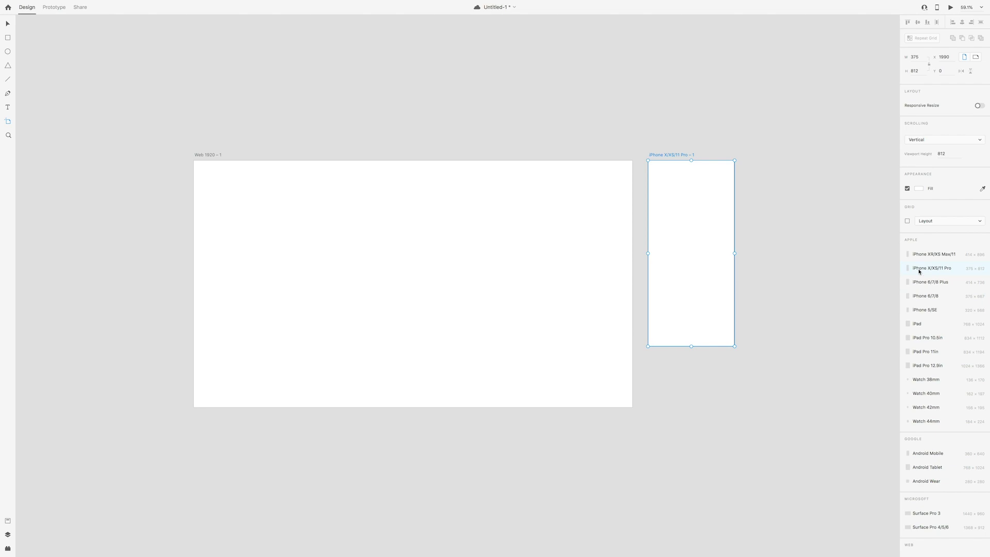
{"action": "left_click", "coordinate": [928, 281]}
Draw a custom tall artboard to the right of the iPhone artboards and deselect everything.
{"action": "scroll", "coordinate": [541, 266], "scroll_direction": "down", "scroll_amount": 3}
{"action": "left_click_drag", "start_coordinate": [762, 192], "coordinate": [884, 390]}
{"action": "key", "text": "super+minus"}
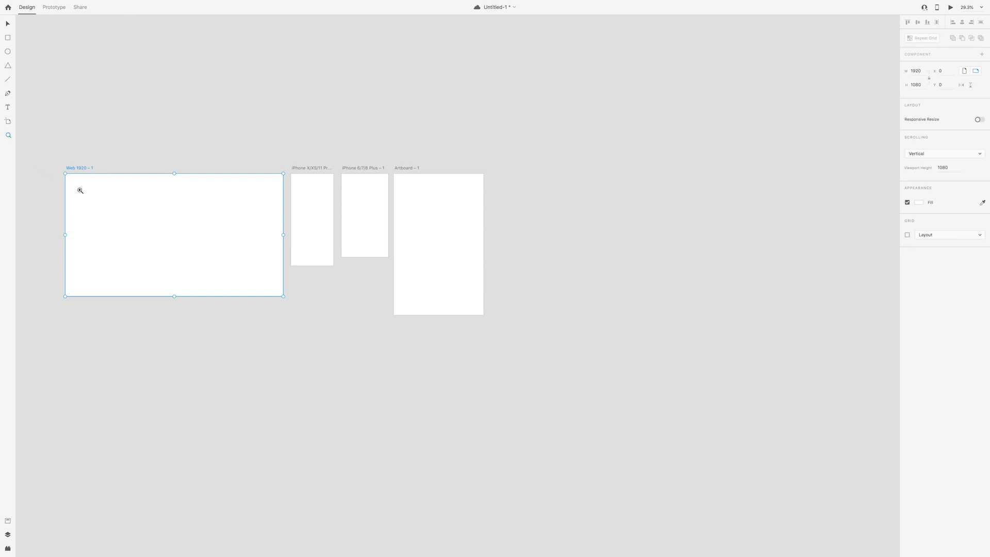
{"action": "left_click_drag", "start_coordinate": [59, 164], "coordinate": [288, 314]}
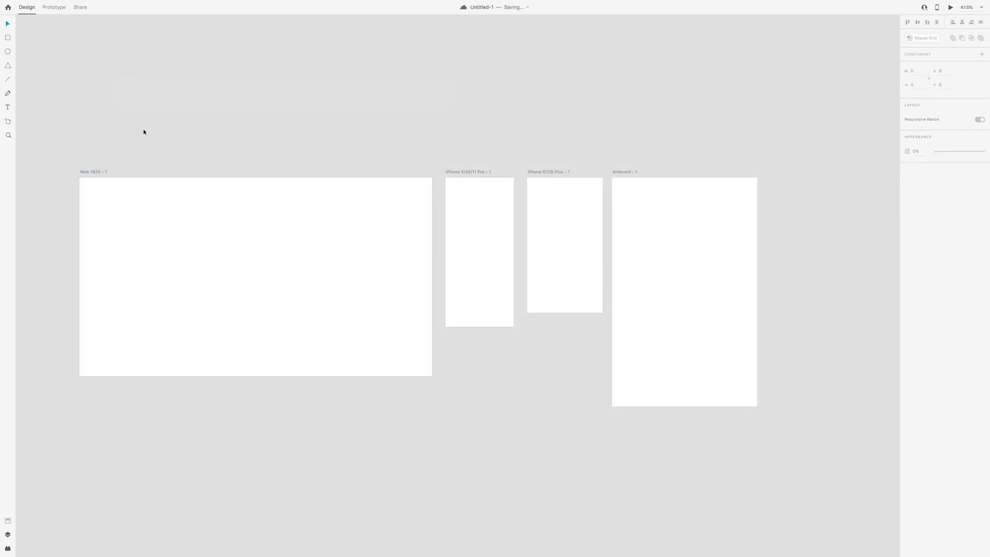
{"action": "left_click", "coordinate": [58, 37]}
Switch to Prototype mode and link Web 1920 – 1 to iPhone X/XS/11 Pro – 1, and that to iPhone 6/7/8 Plus – 1.
{"action": "mouse_move", "coordinate": [55, 4]}
{"action": "left_click", "coordinate": [55, 8]}
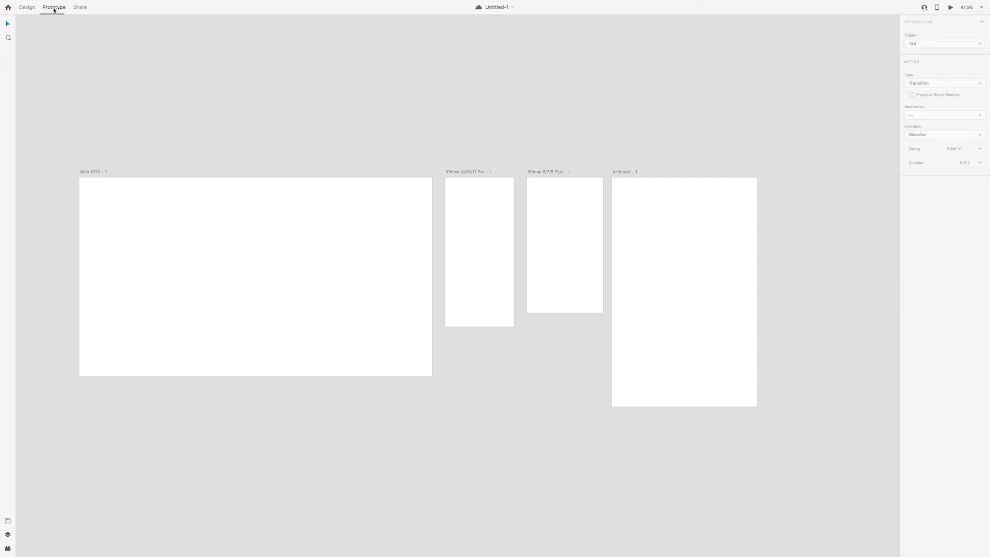
{"action": "left_click", "coordinate": [95, 172]}
{"action": "left_click_drag", "start_coordinate": [429, 270], "coordinate": [550, 222]}
{"action": "left_click", "coordinate": [470, 175]}
Link iPhone 6/7/8 Plus – 1 to Artboard – 1, and Artboard – 1 back to Web 1920 – 1.
{"action": "left_click", "coordinate": [546, 173]}
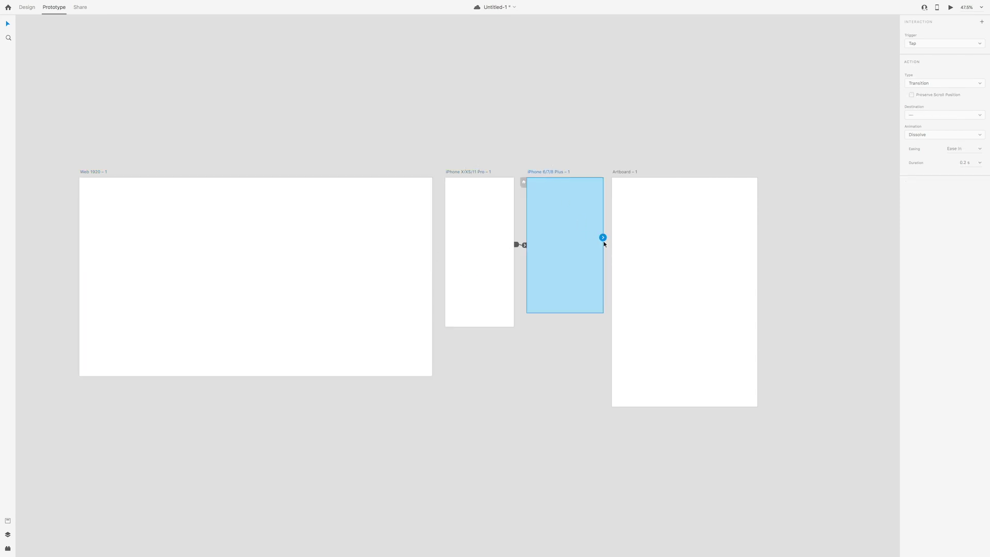
{"action": "left_click_drag", "start_coordinate": [604, 240], "coordinate": [629, 207]}
{"action": "left_click", "coordinate": [626, 175]}
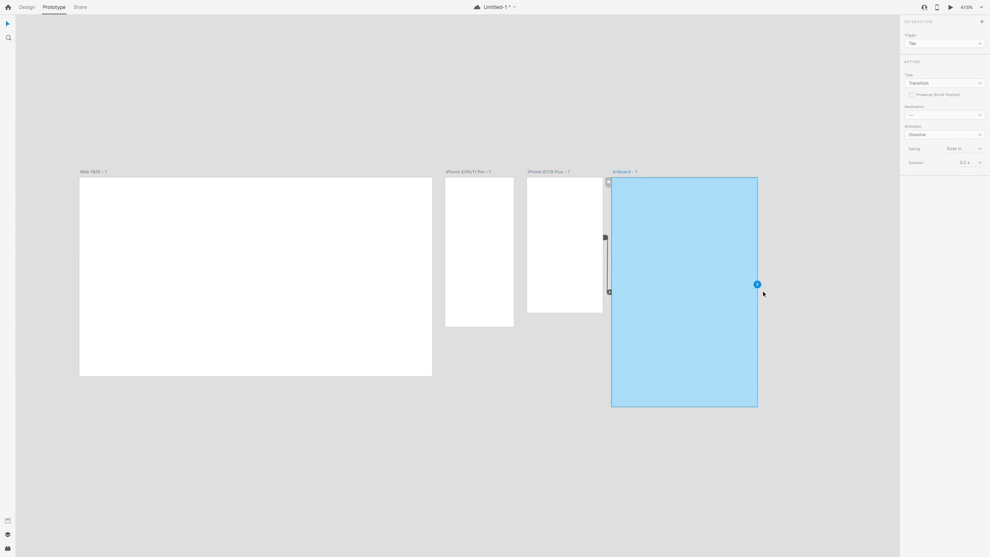
{"action": "left_click_drag", "start_coordinate": [757, 284], "coordinate": [257, 254]}
Switch to Share mode, check the share link options, and try to create a Design Review link for anyone with the link.
{"action": "left_click", "coordinate": [80, 8]}
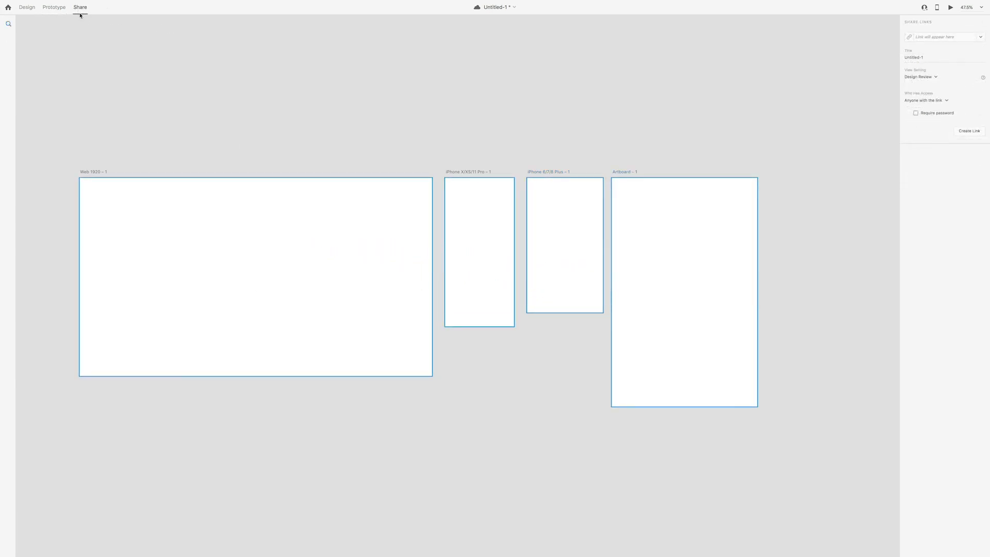
{"action": "left_click", "coordinate": [982, 37]}
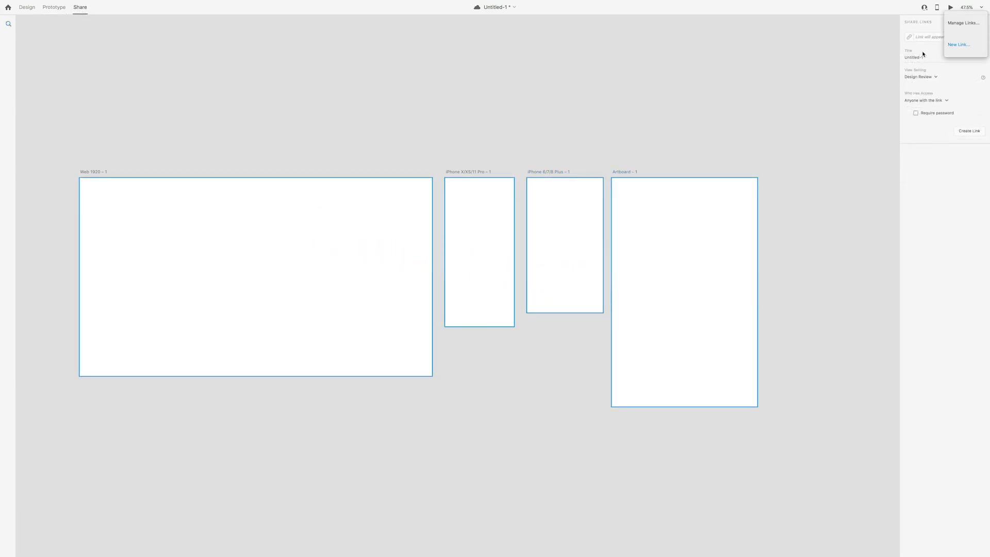
{"action": "left_click", "coordinate": [969, 131]}
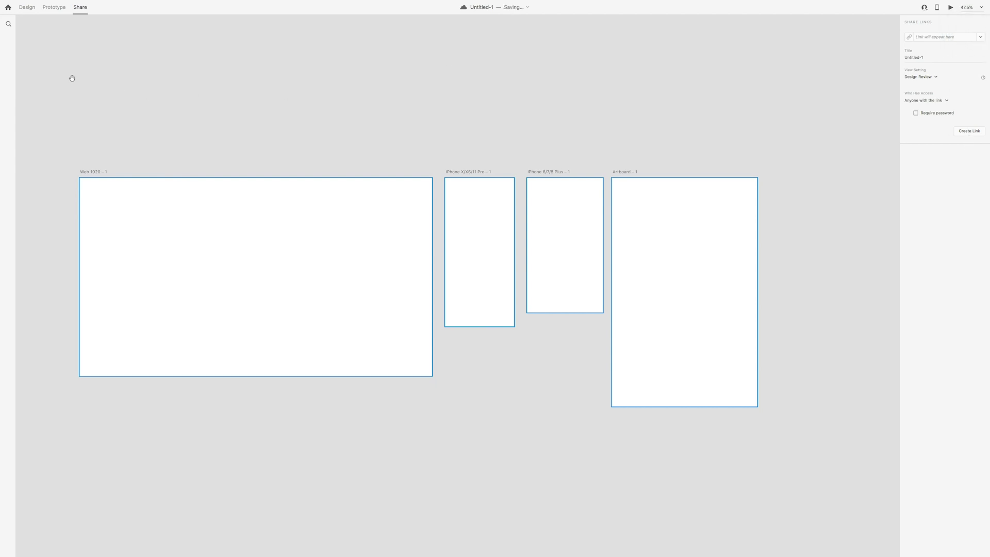
Return to Prototype mode, preview the prototype from Web 1920 – 1, and step through its linked artboards.
{"action": "left_click", "coordinate": [56, 9]}
{"action": "left_click", "coordinate": [158, 205]}
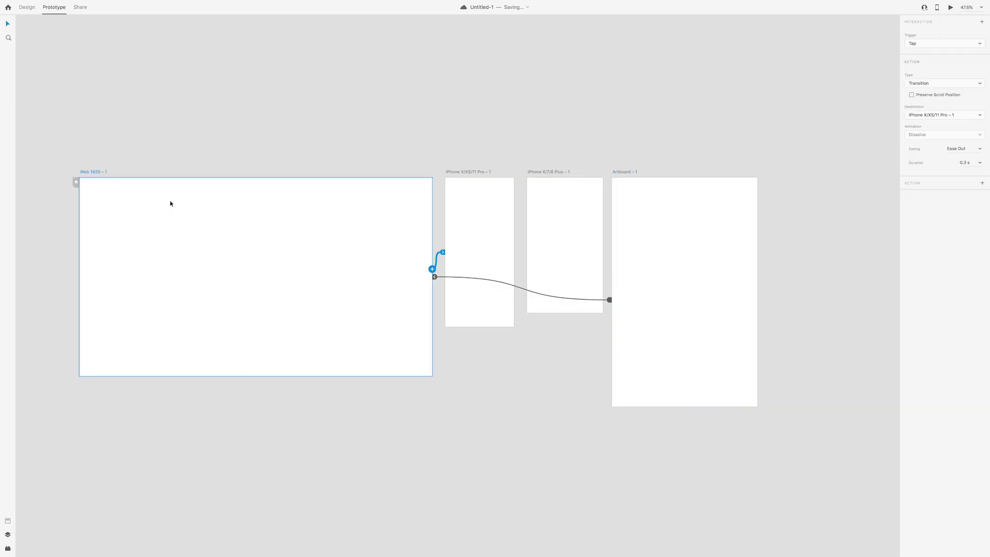
{"action": "left_click", "coordinate": [950, 8]}
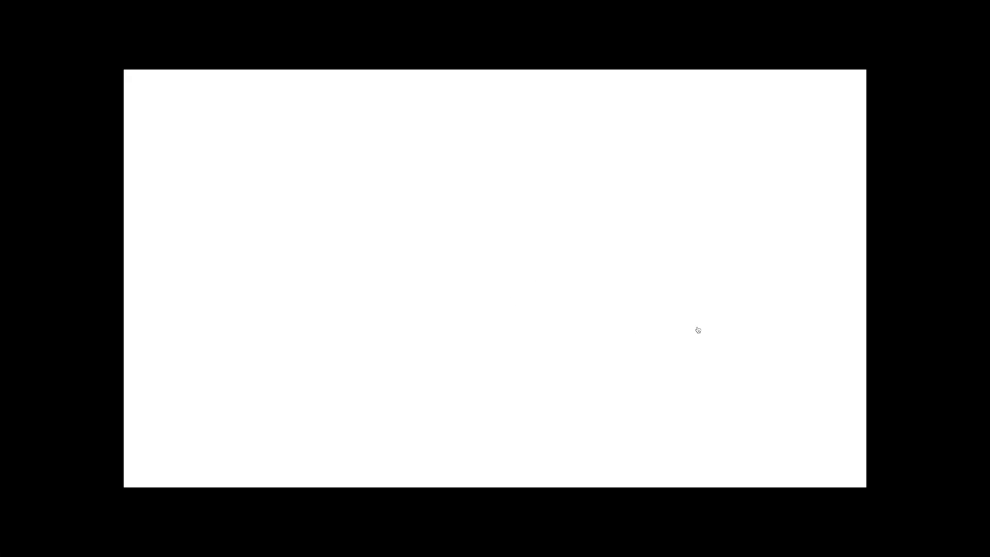
{"action": "left_click", "coordinate": [698, 330]}
{"action": "key", "text": "Right"}
{"action": "key", "text": "Right"}
{"action": "key", "text": "Right"}
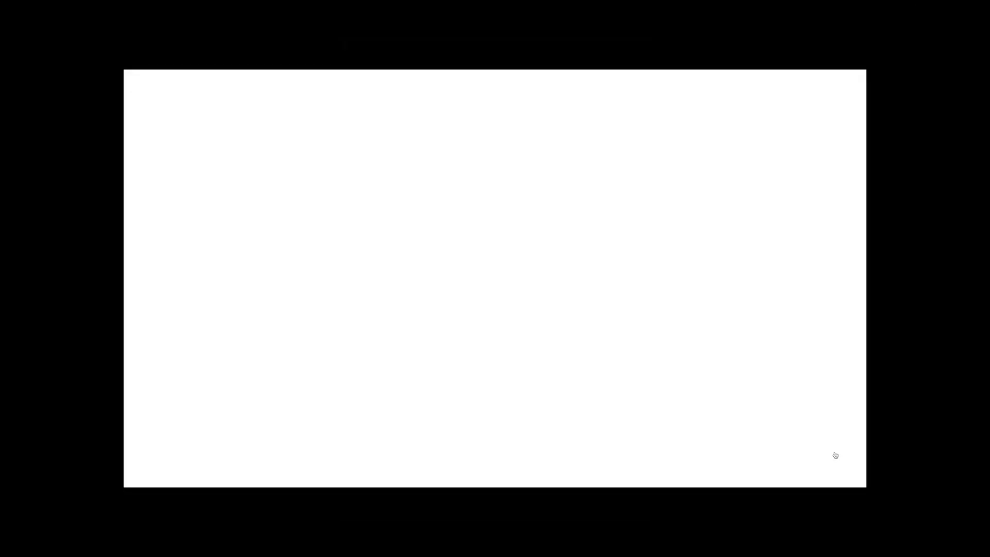